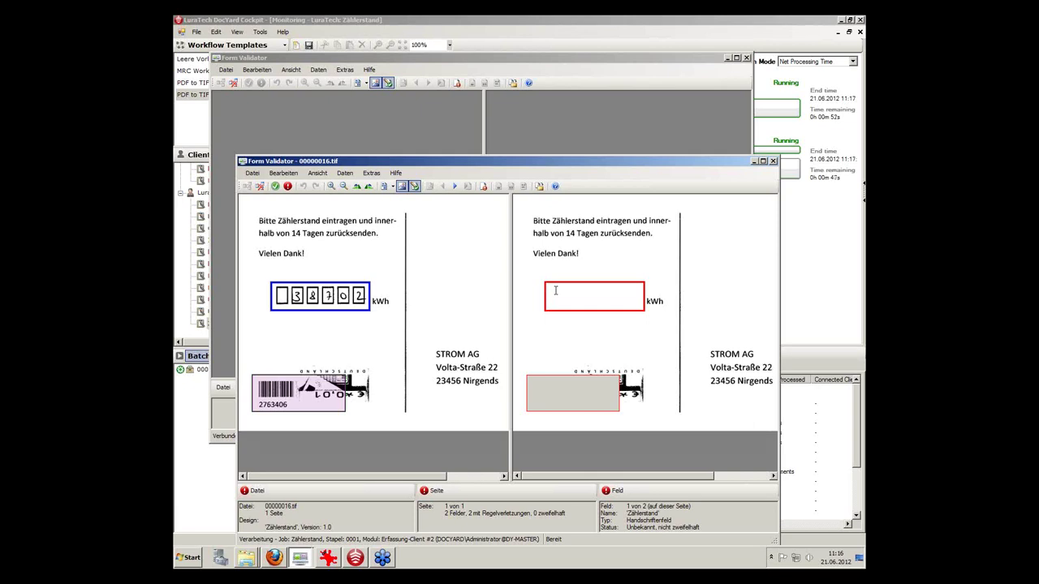
Enter meter reading 38702 and the customer number on card 00000016, then finish it.
type("38702")
left_click(534, 390)
type("27")
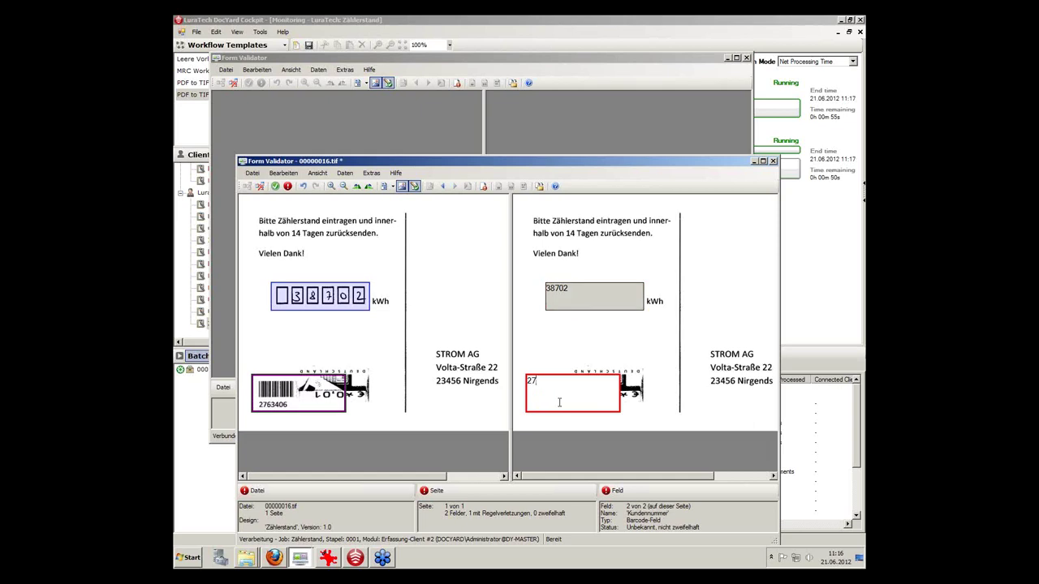
type("63406")
left_click(276, 187)
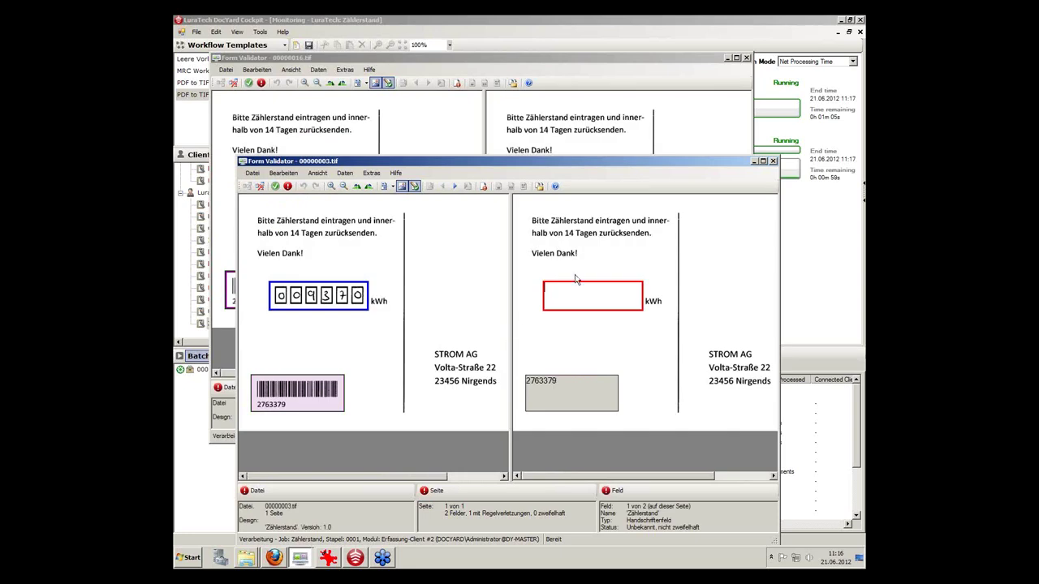
In the other validator, enter the customer number, finish card 00000016, and disconnect it.
left_click(754, 161)
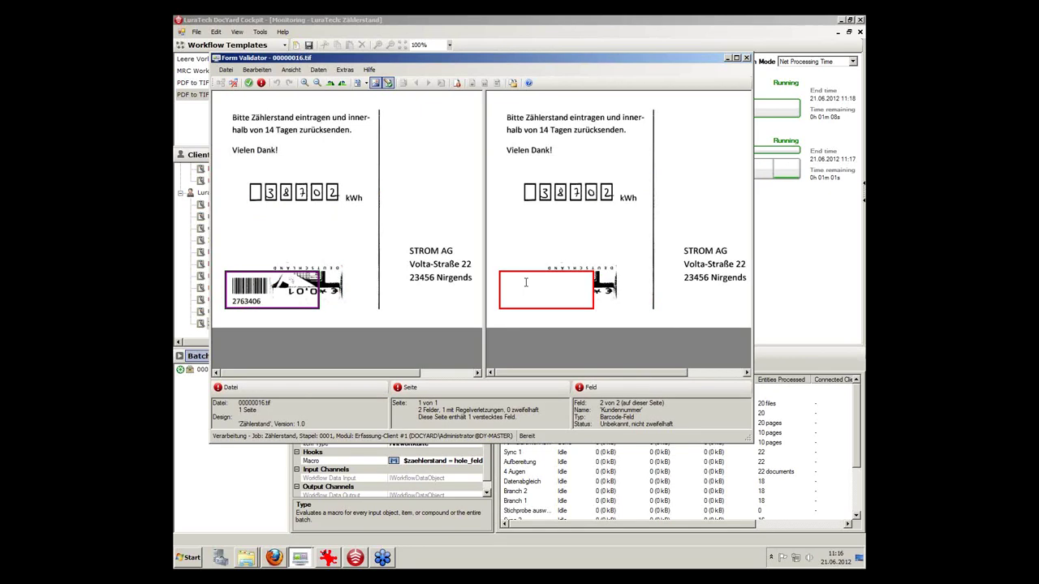
type("2763408")
left_click(249, 84)
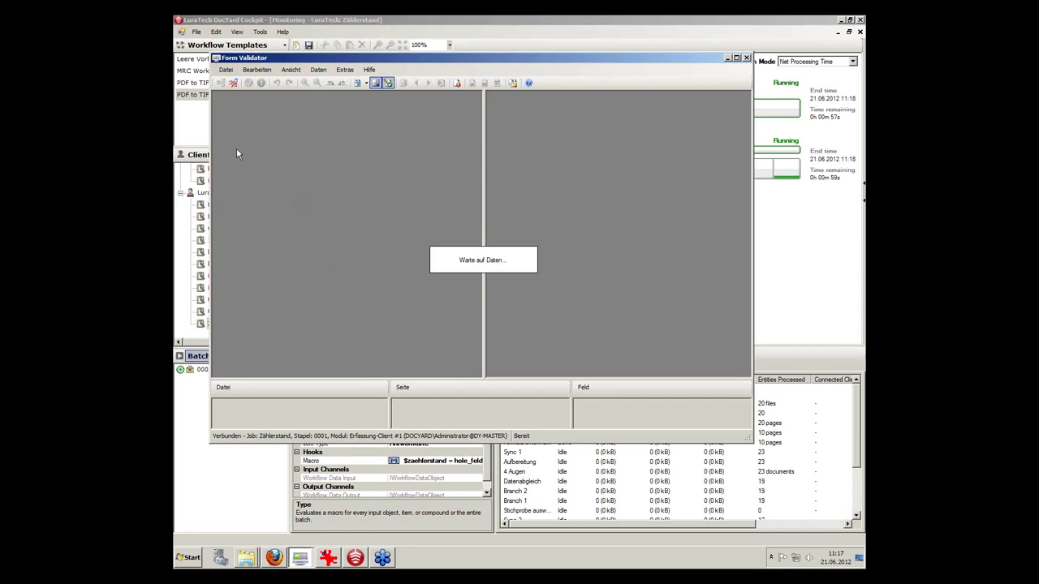
left_click(233, 84)
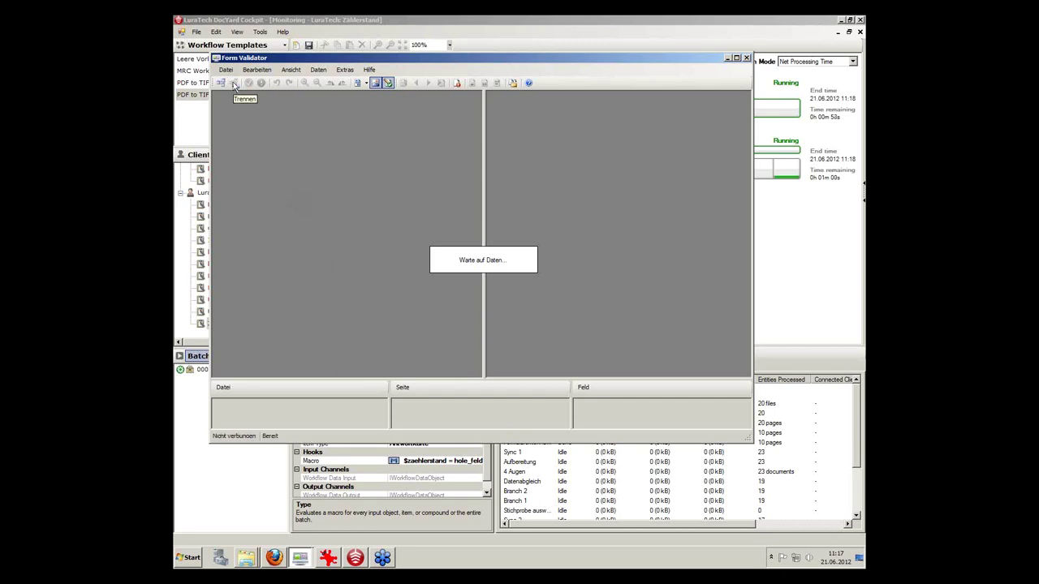
Enter meter reading 9370 on card 00000003, finish and disconnect, then minimize both validators.
left_click(297, 560)
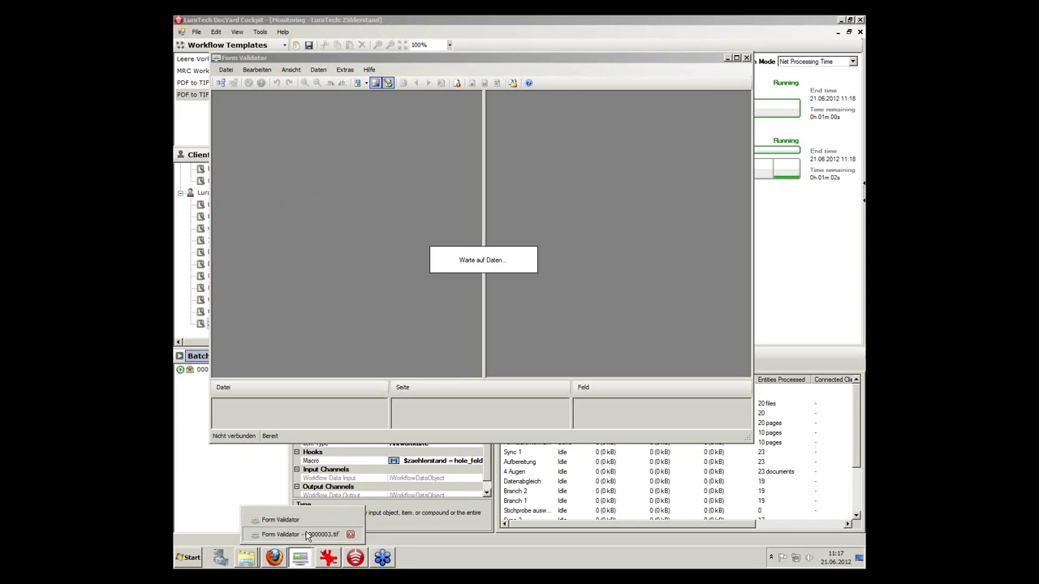
left_click(307, 534)
left_click(584, 292)
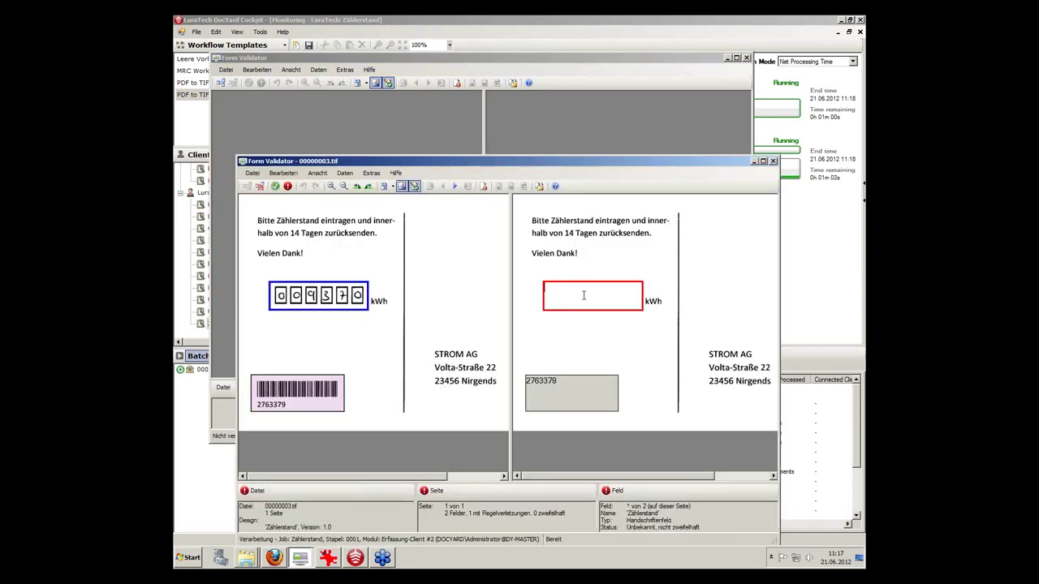
type("9370")
left_click(275, 187)
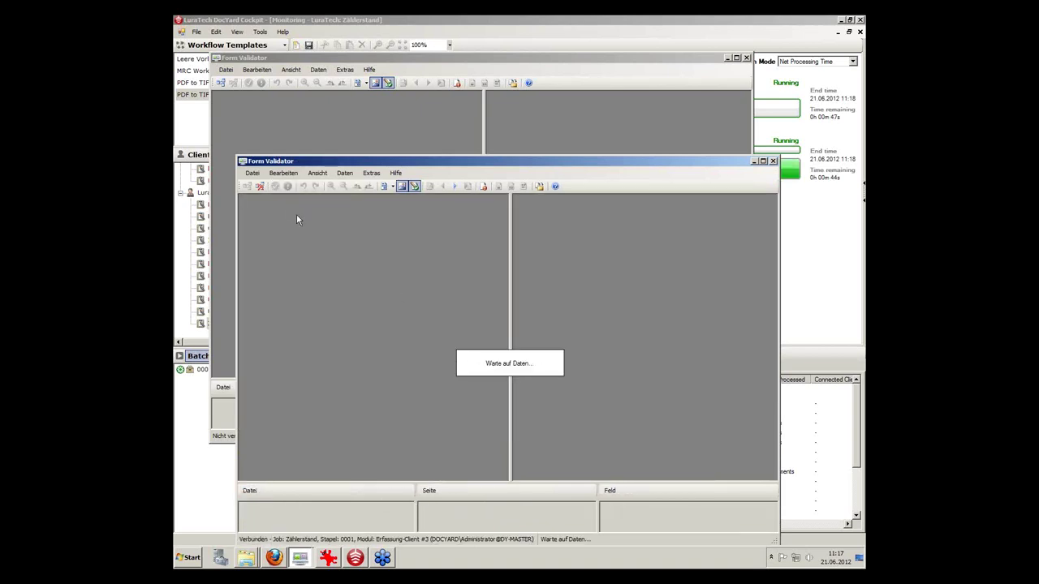
left_click(260, 187)
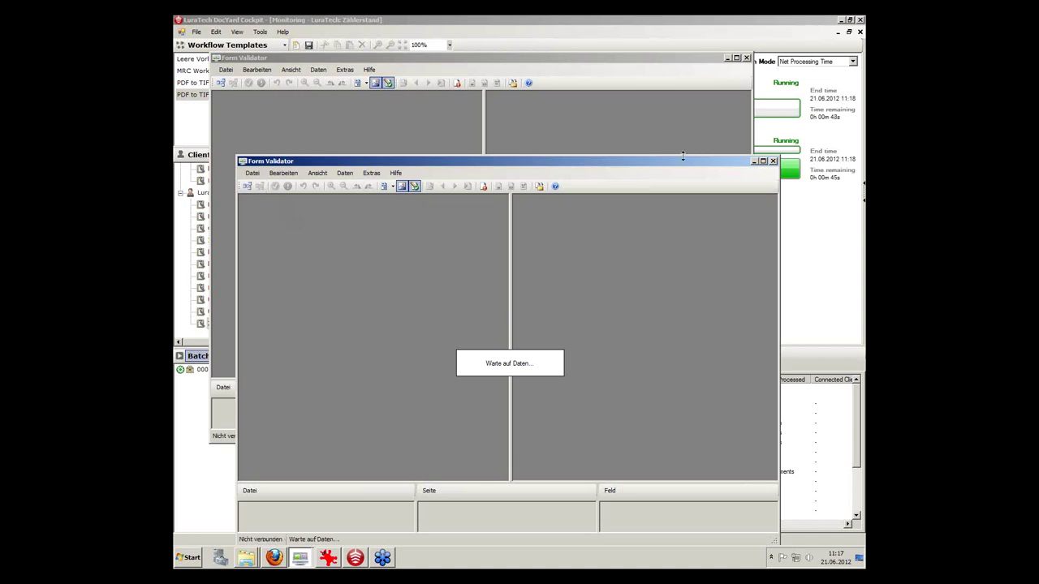
left_click(753, 161)
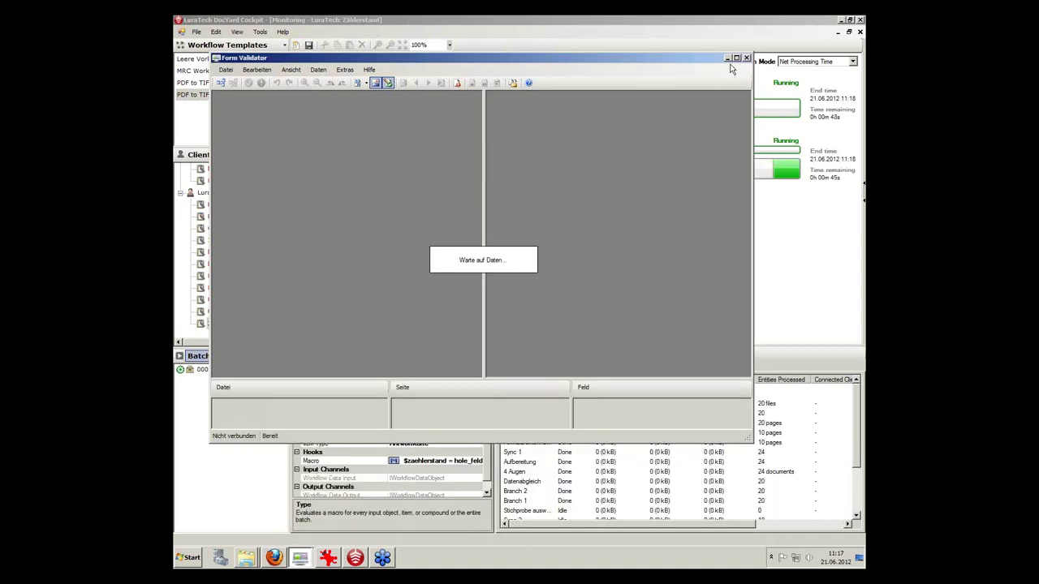
left_click(728, 58)
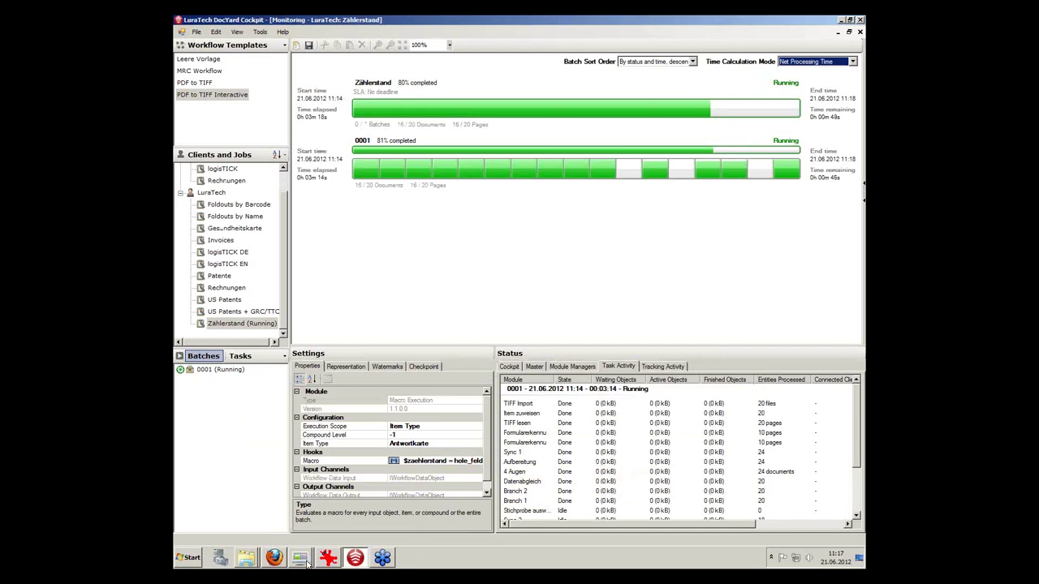
Restore a validator window and connect it to the Zählerstand Stichprobe step.
left_click(302, 560)
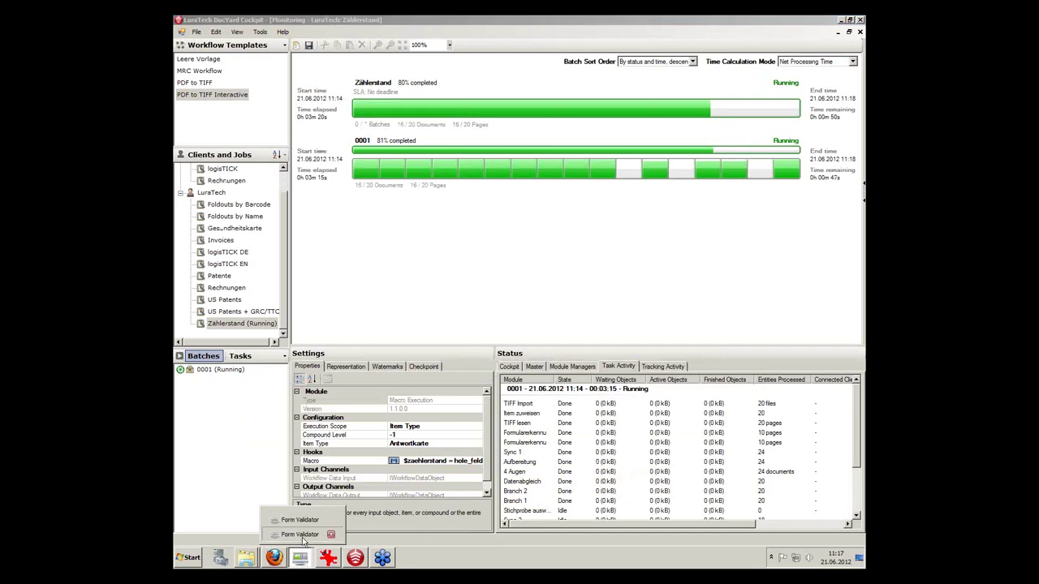
left_click(300, 534)
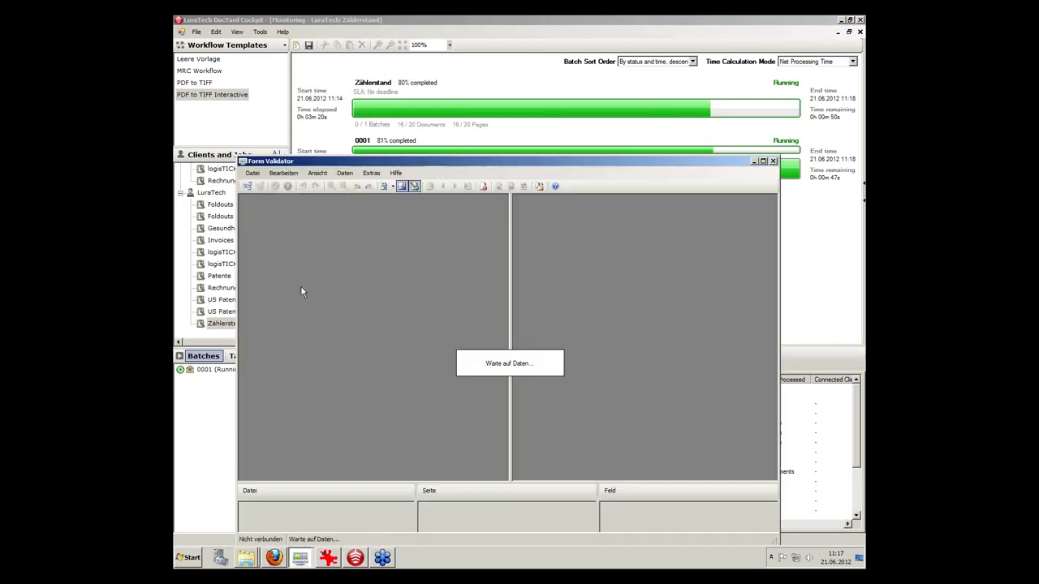
left_click(247, 186)
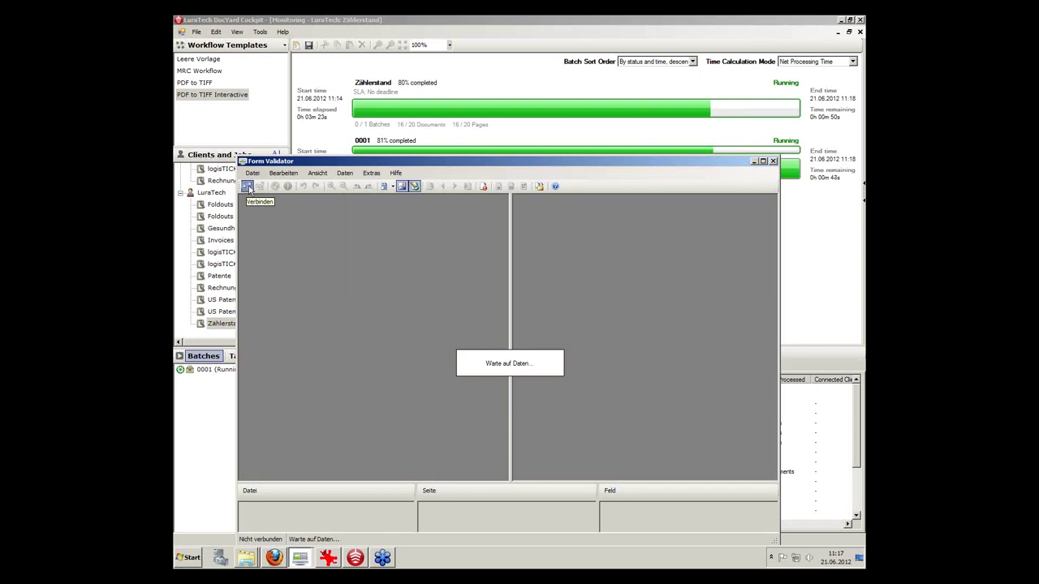
left_click(447, 325)
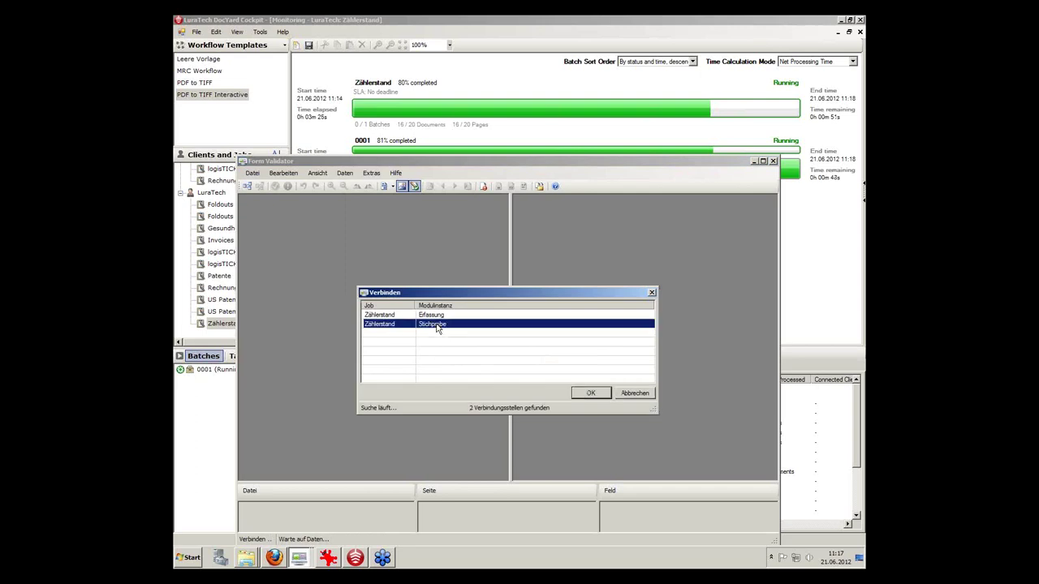
left_click(585, 394)
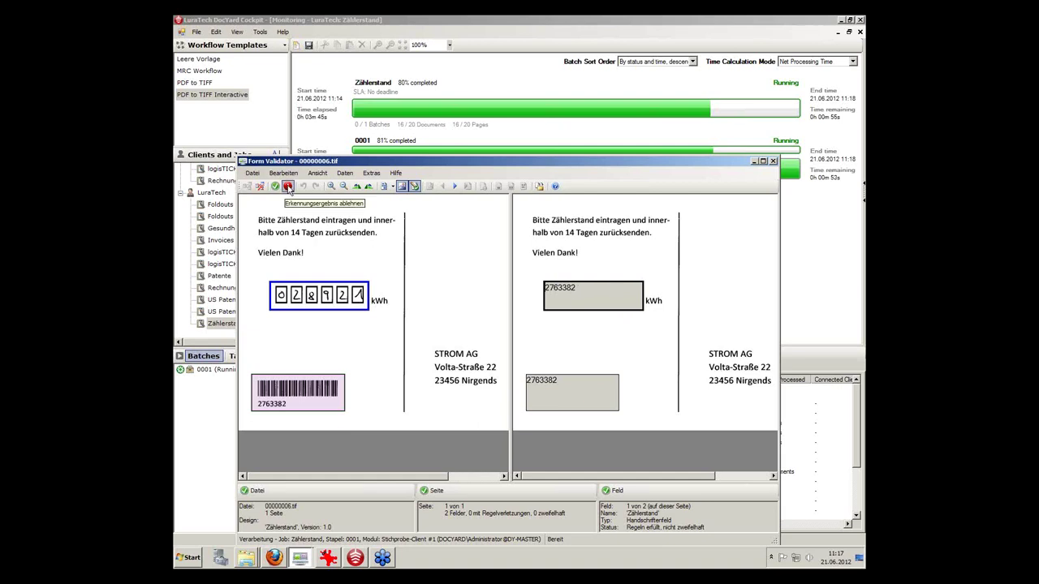
Reject card 00000006's recognition result, finish card 00000011, and minimize the validator.
left_click(288, 186)
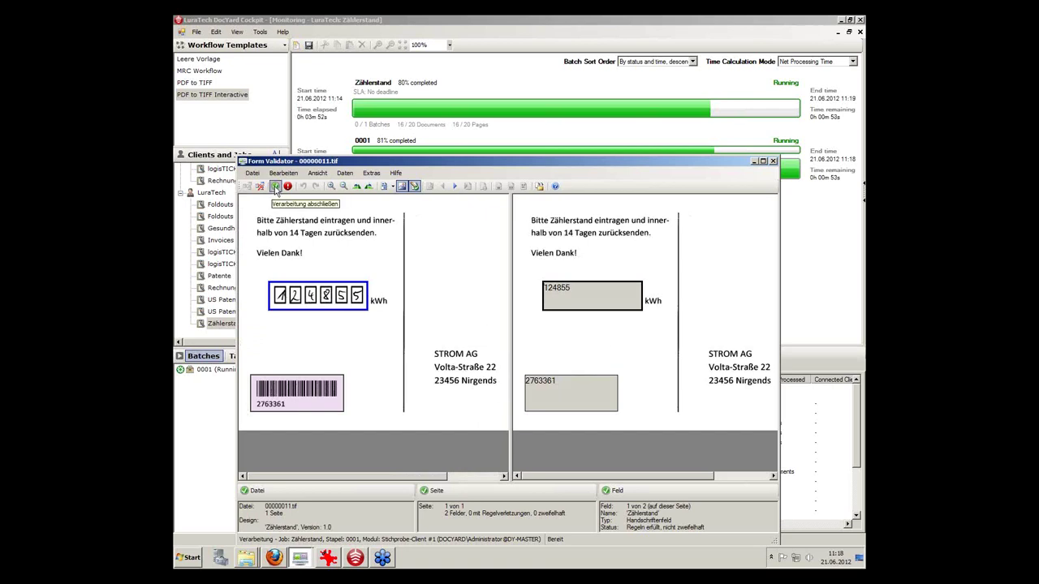
left_click(275, 186)
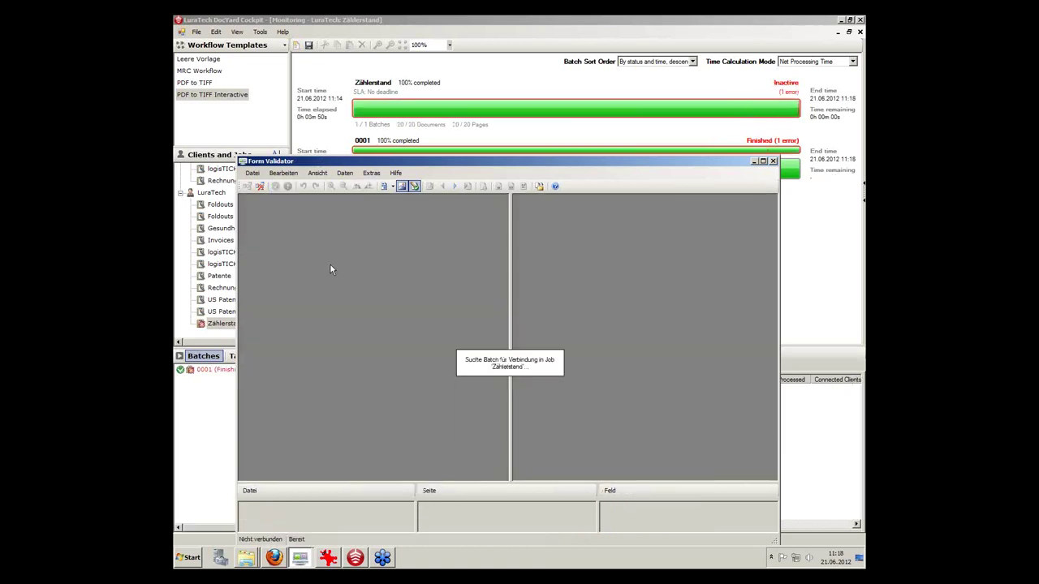
left_click(753, 160)
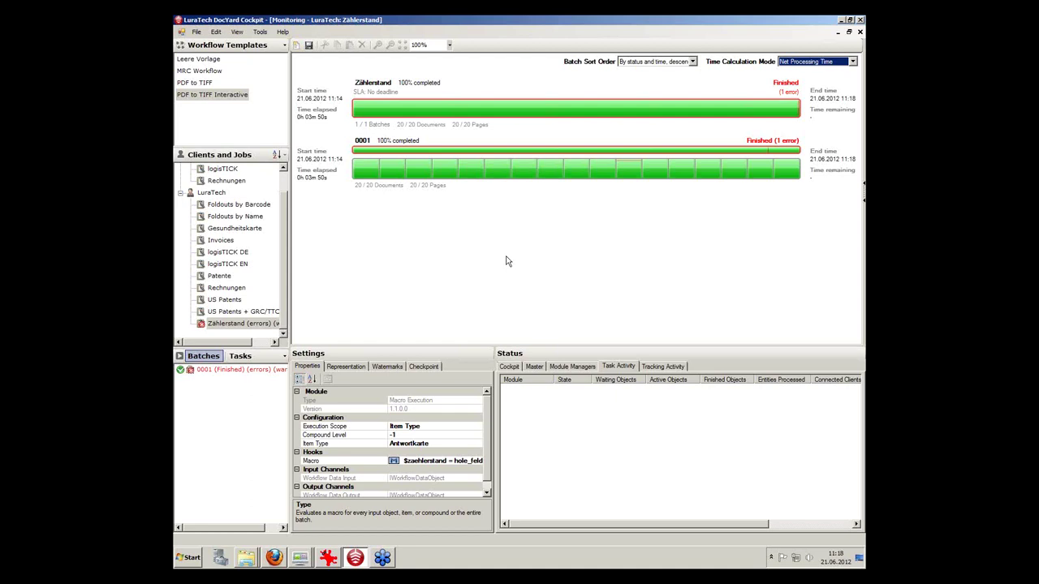
Open the Zählerstand workflow for editing, then view batch 0001's errors and warnings.
right_click(259, 373)
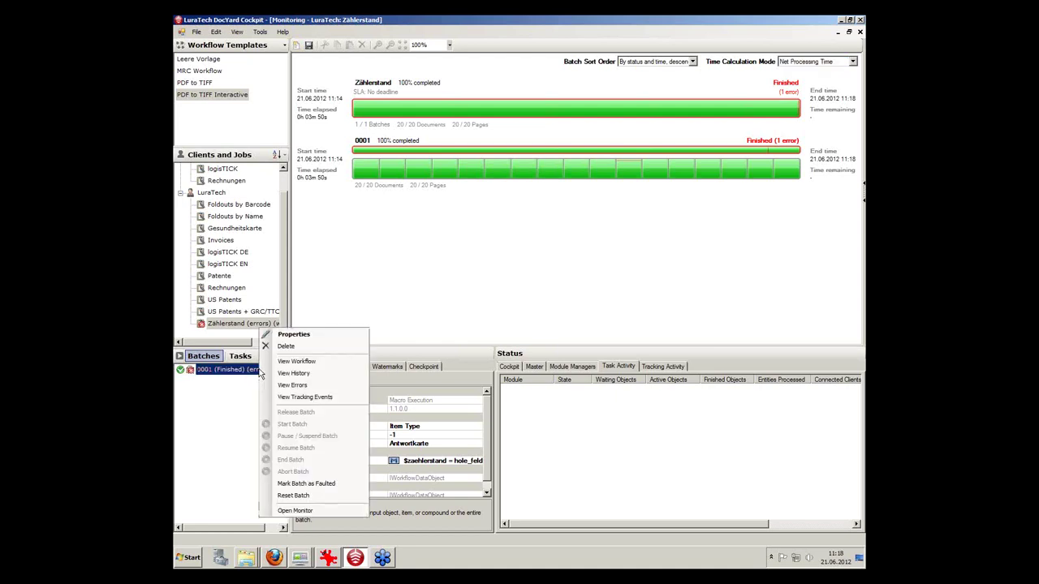
left_click(397, 266)
left_click(236, 323)
right_click(236, 324)
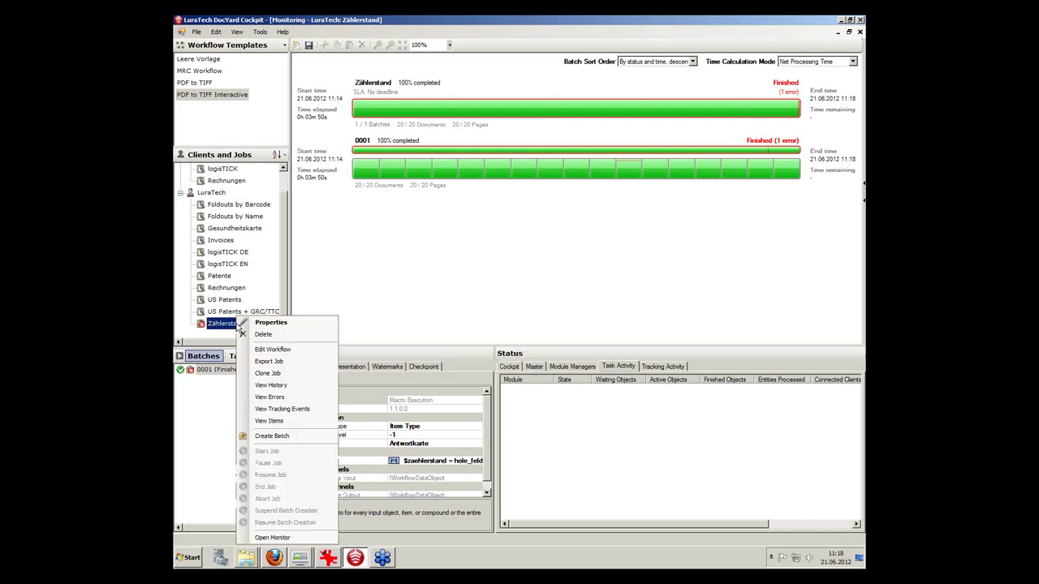
left_click(272, 350)
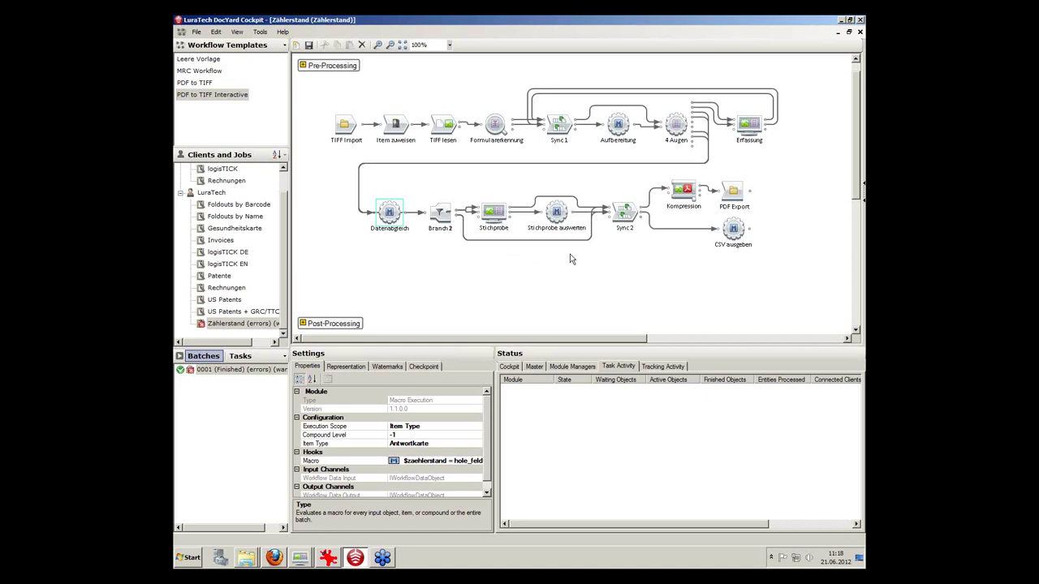
right_click(233, 372)
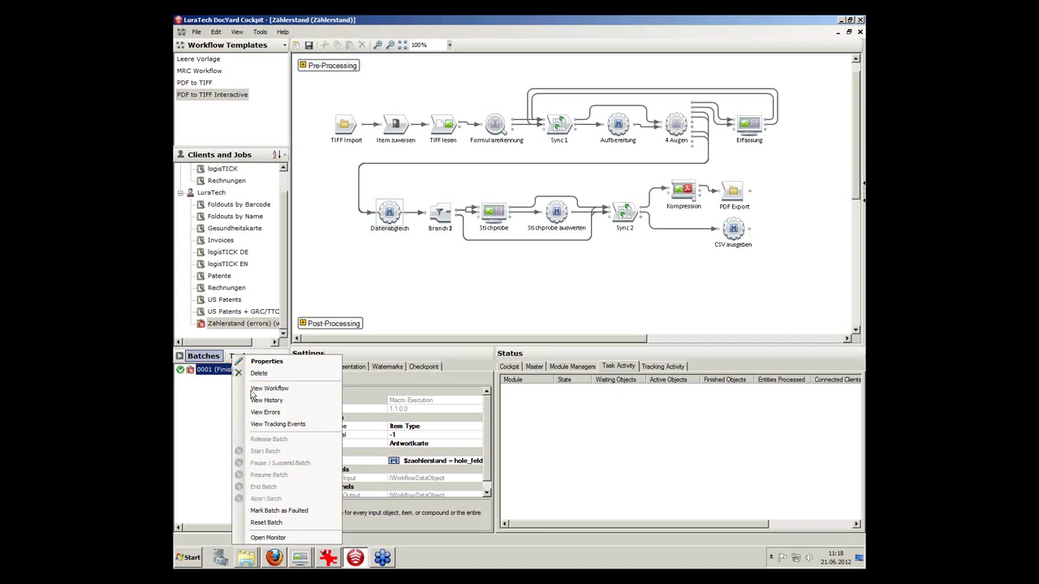
left_click(261, 413)
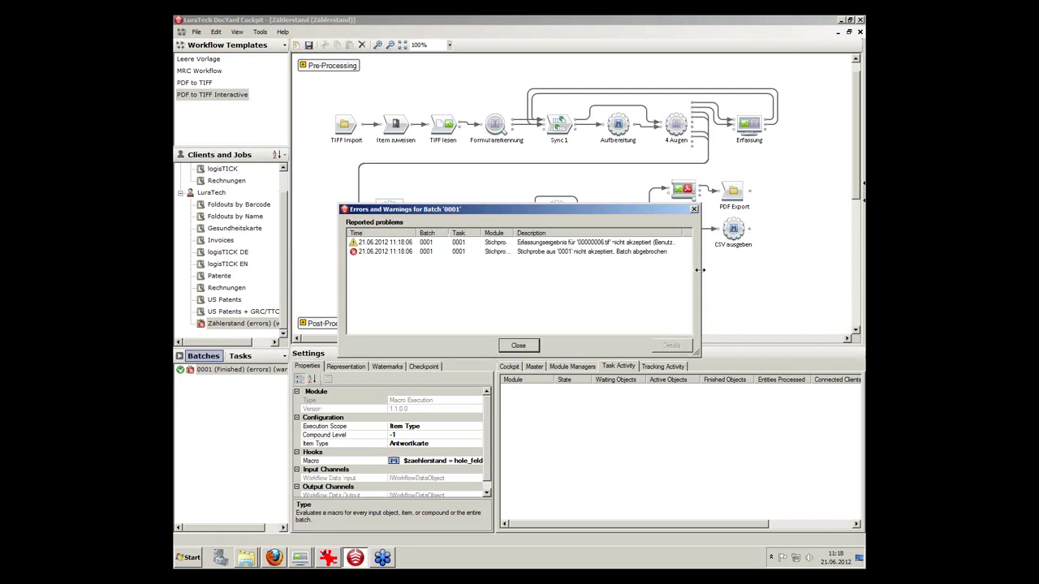
Widen the errors dialog and its Module and Description columns, then close it.
left_click_drag(700, 270, 800, 280)
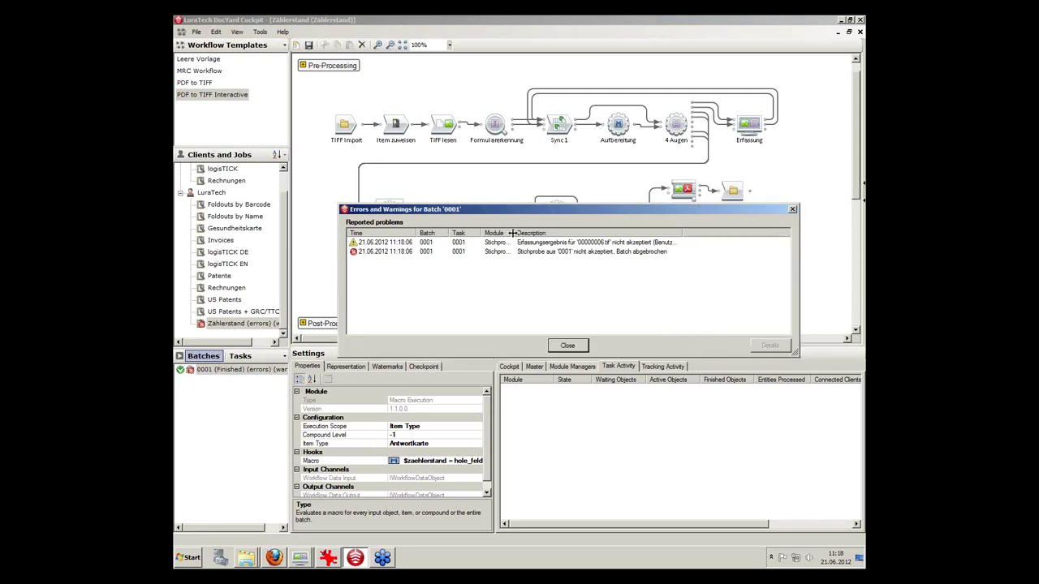
left_click_drag(511, 233, 543, 233)
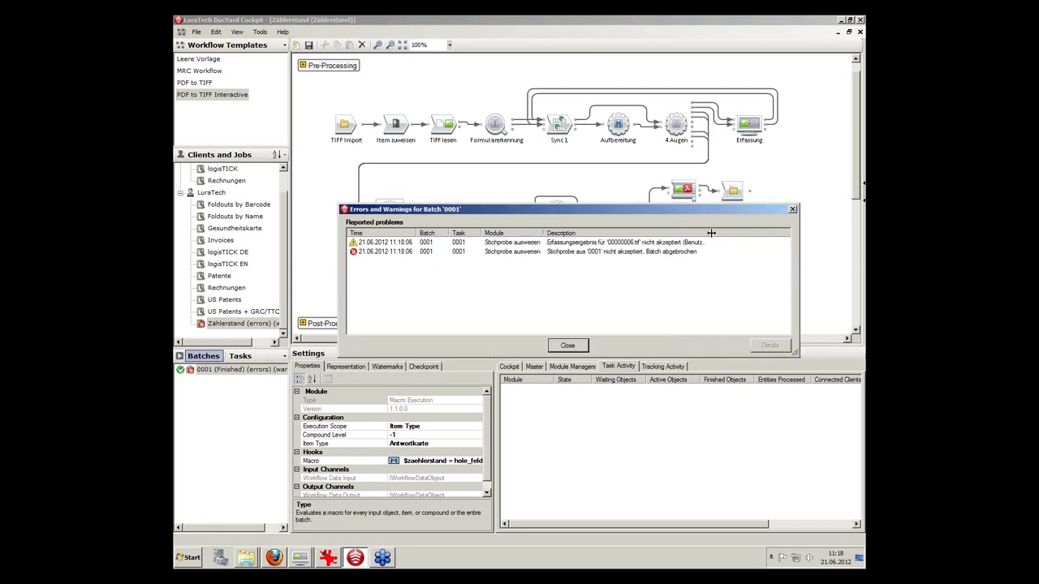
double_click(711, 233)
left_click(571, 346)
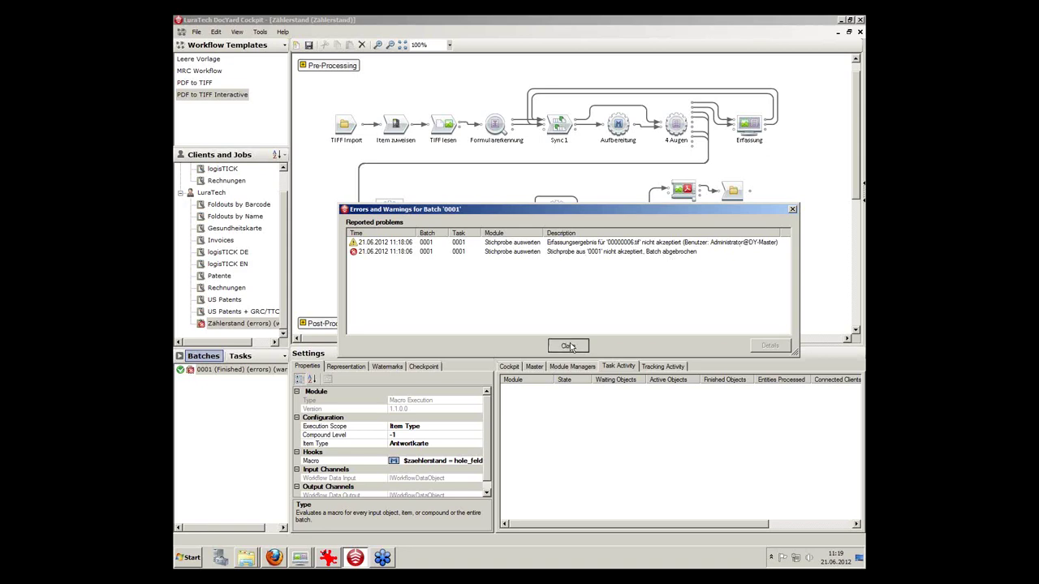
Reset batch 0001, confirming the prompt, then start the batch running again.
right_click(238, 371)
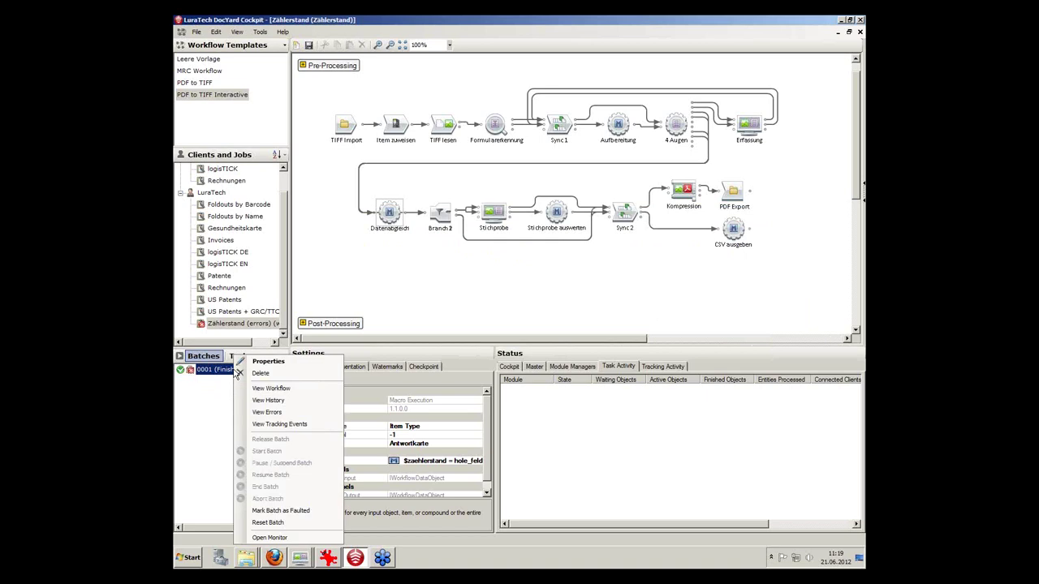
left_click(210, 373)
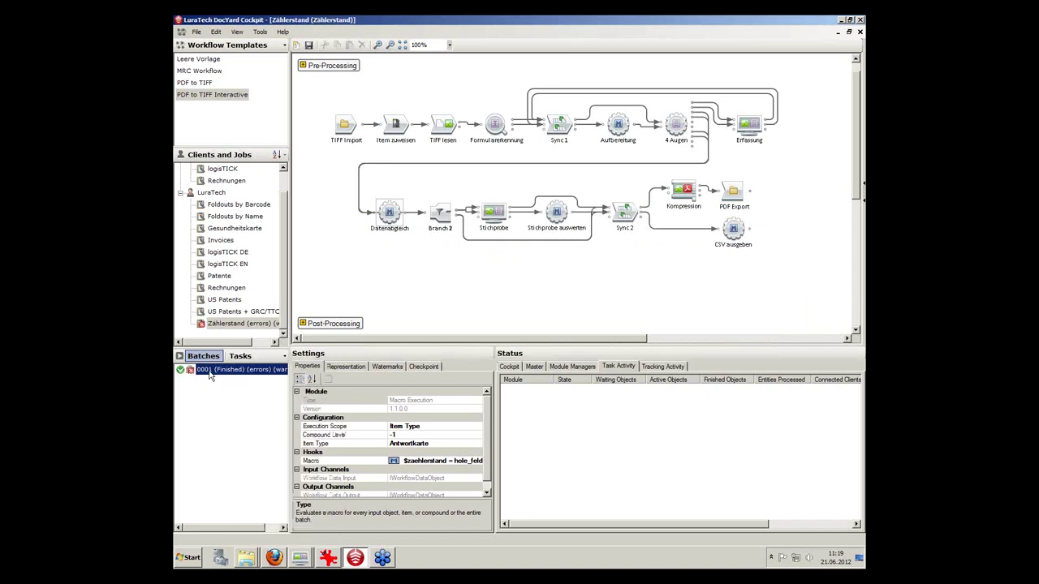
right_click(211, 373)
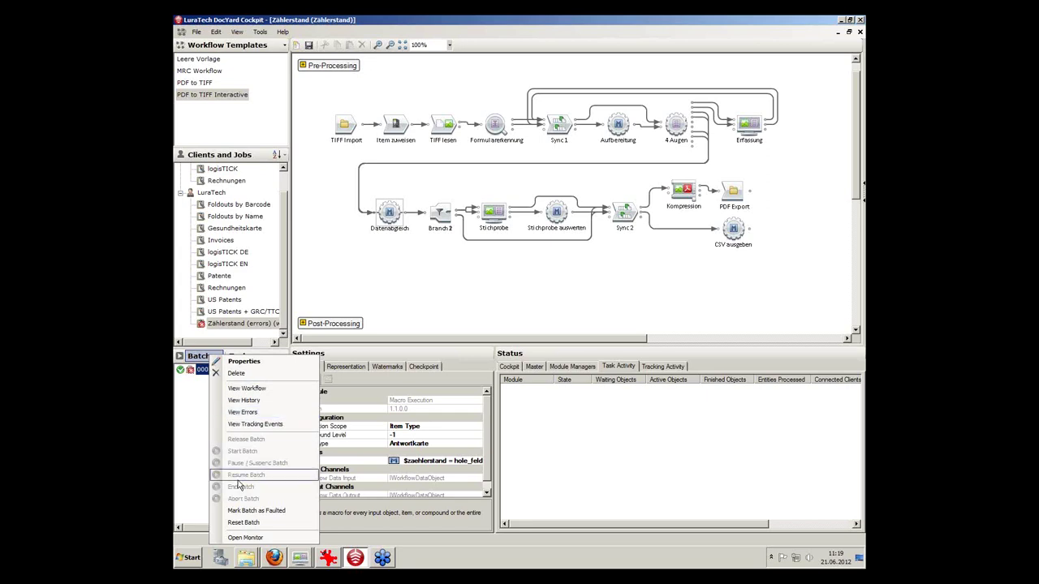
left_click(244, 522)
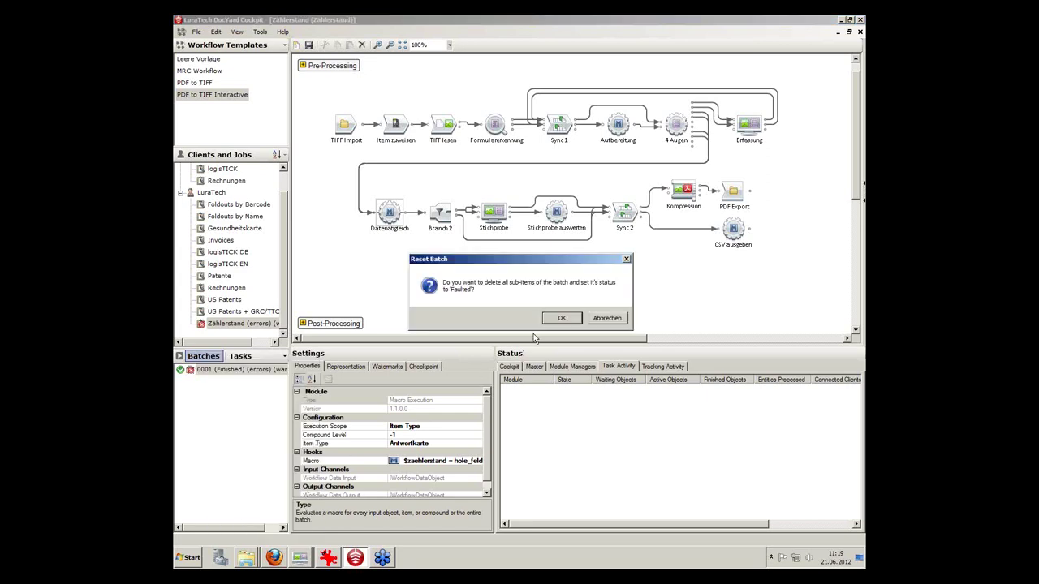
left_click(560, 318)
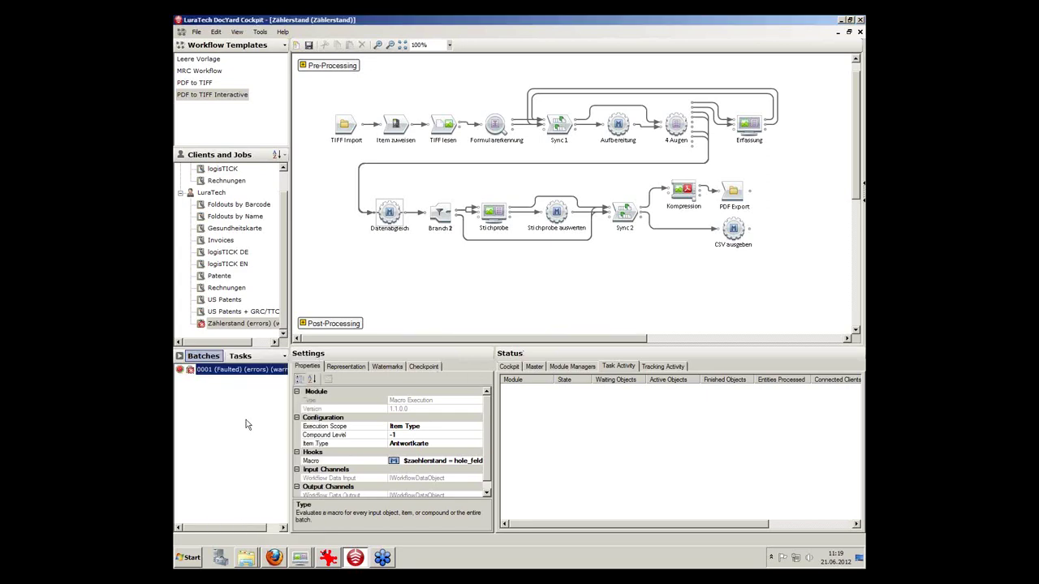
right_click(239, 371)
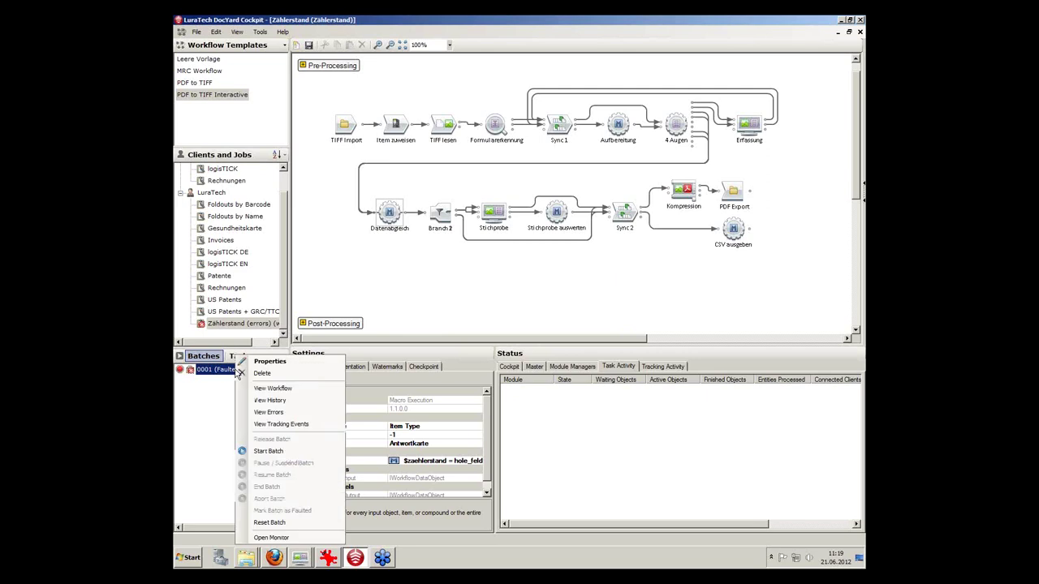
left_click(250, 451)
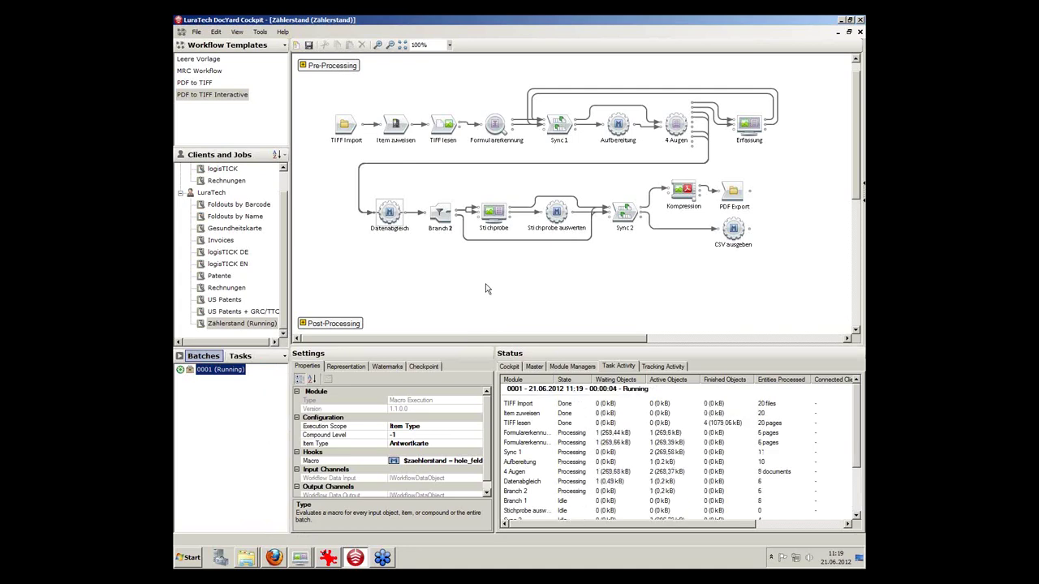
Disconnect the 00000006 validator from the job, acknowledging the warning.
left_click(299, 557)
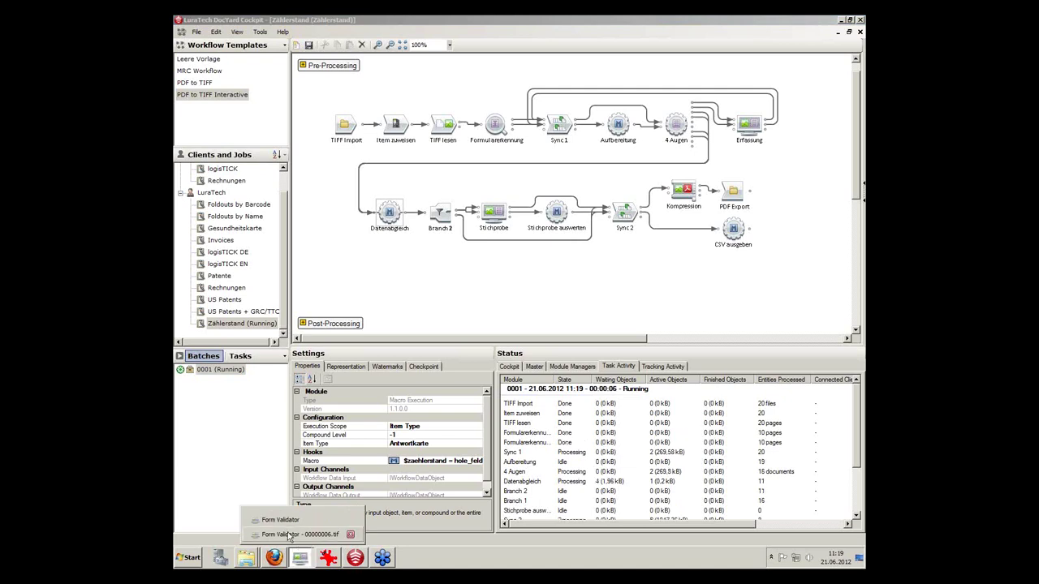
left_click(288, 534)
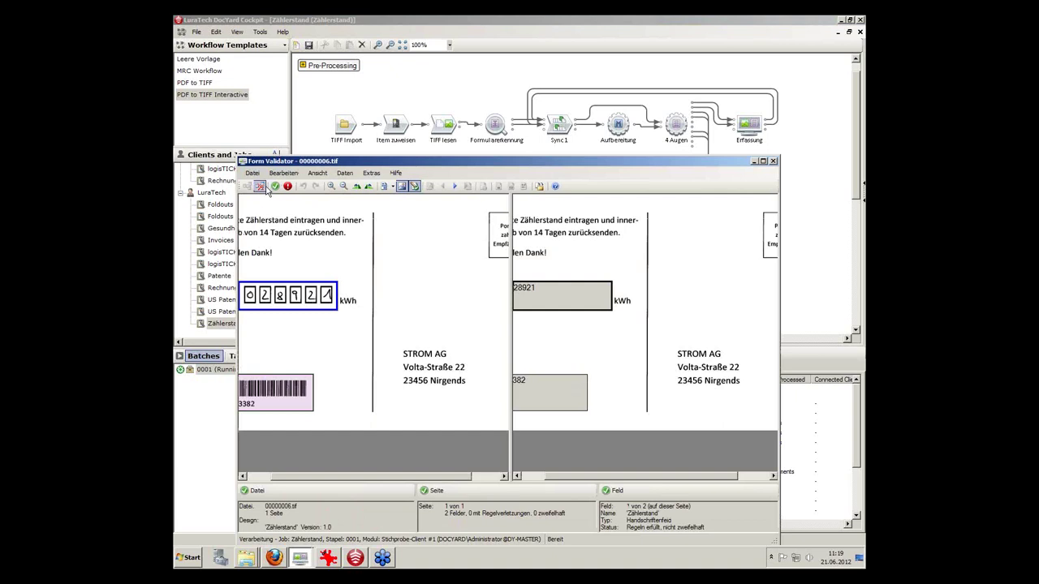
left_click(260, 186)
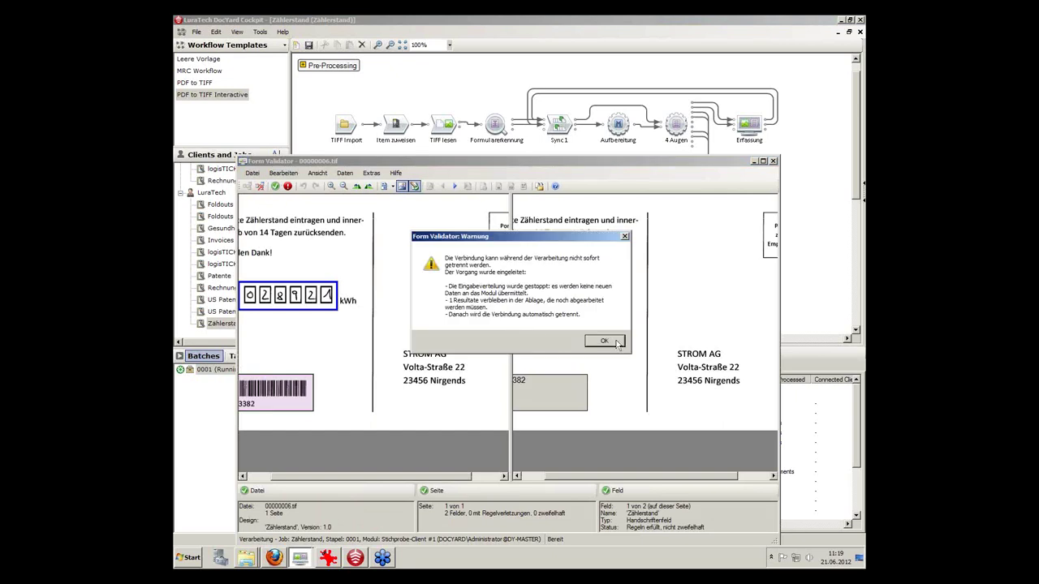
left_click(613, 342)
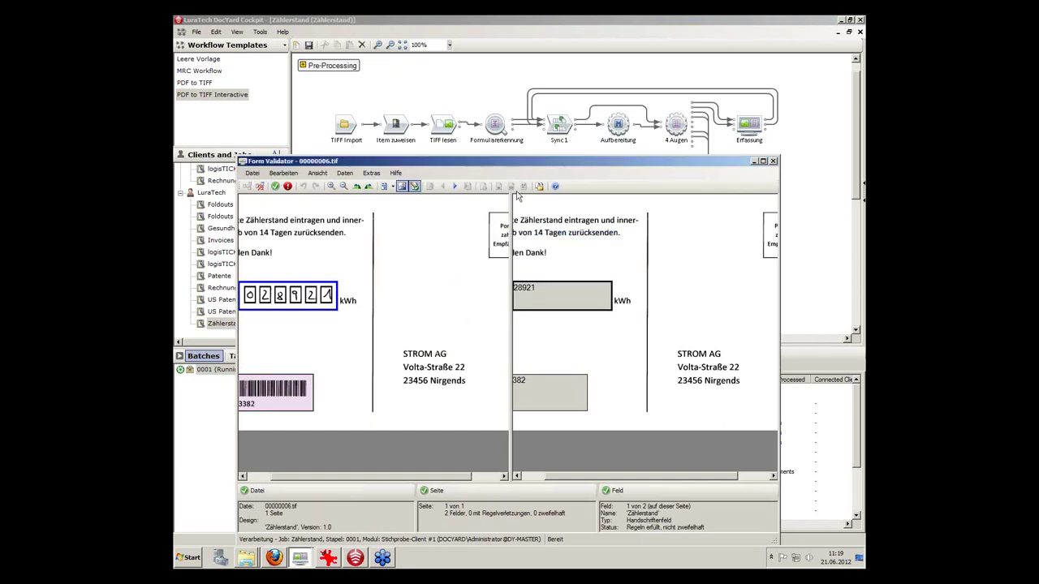
Open a new Form Validator connected to the Zählerstand Erfassung capture step.
left_click(300, 558)
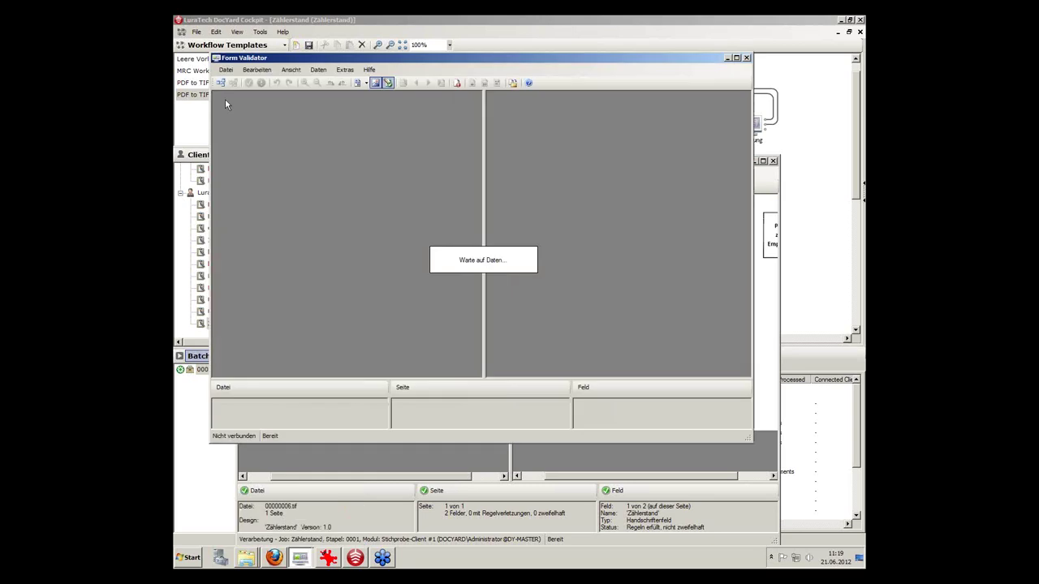
left_click(219, 83)
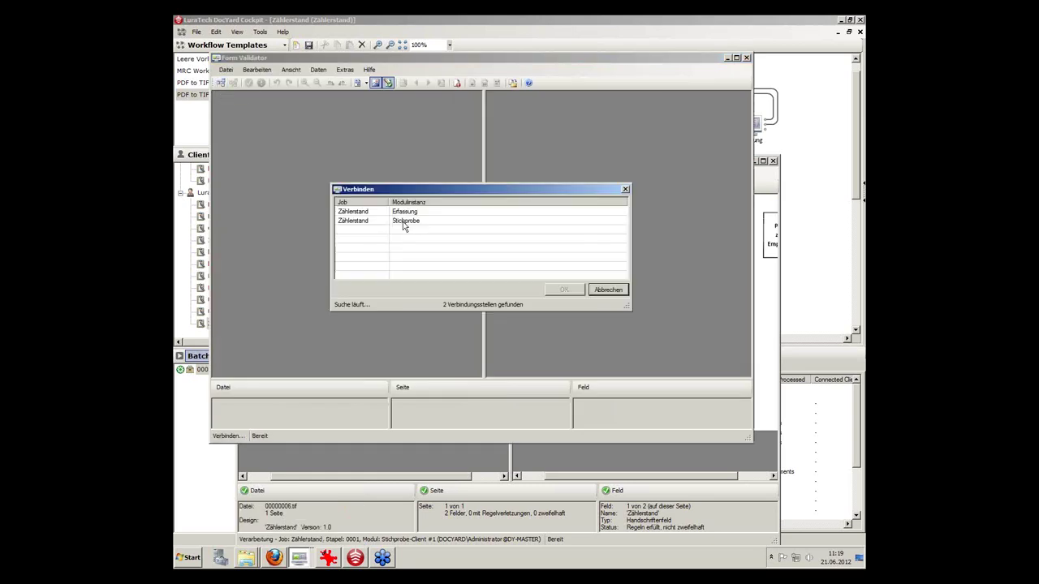
left_click(407, 214)
left_click(570, 289)
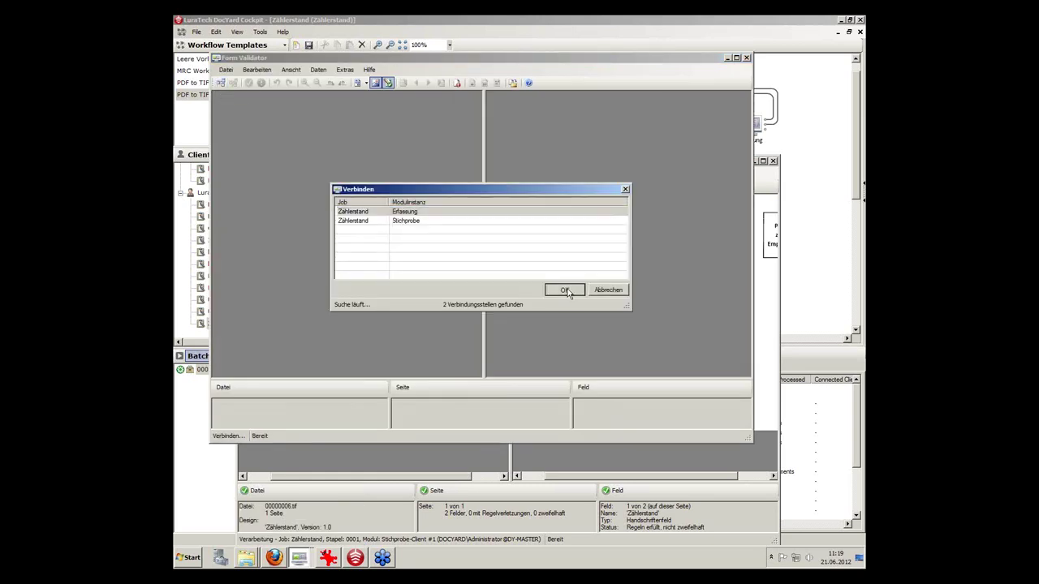
Move the 00000006 validator window down out of the way.
left_click(299, 558)
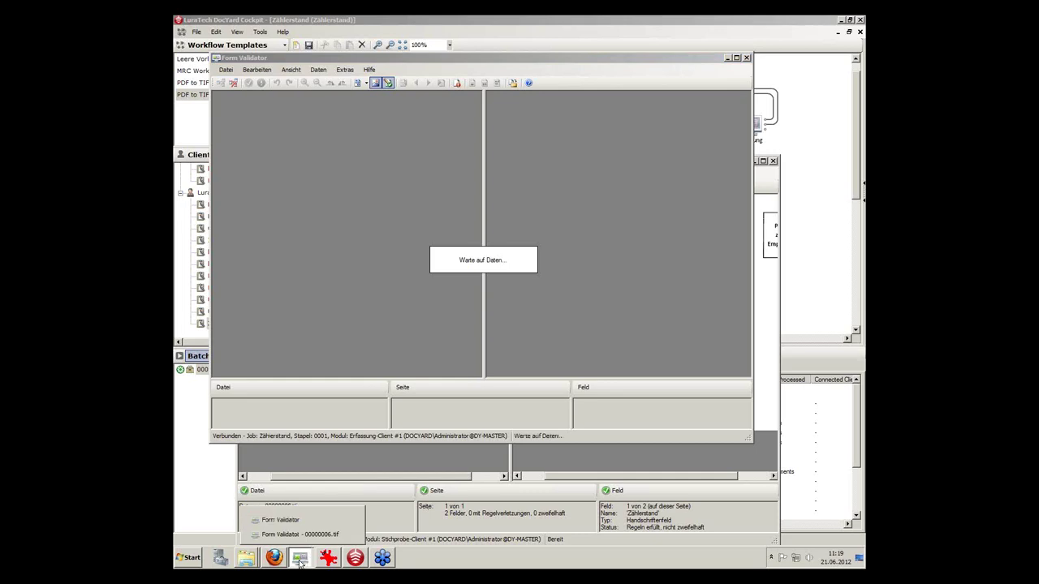
right_click(307, 536)
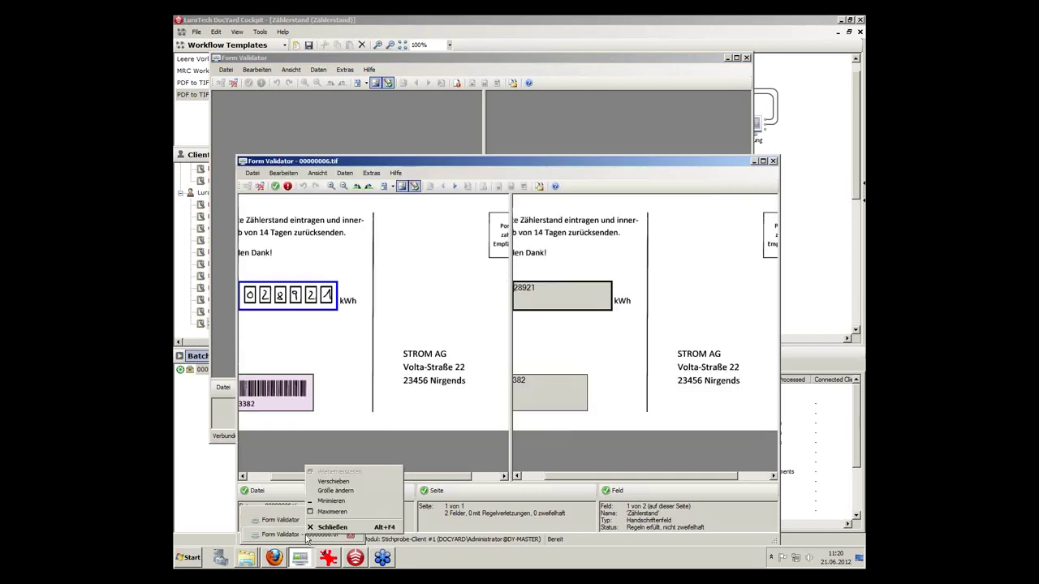
key("Escape")
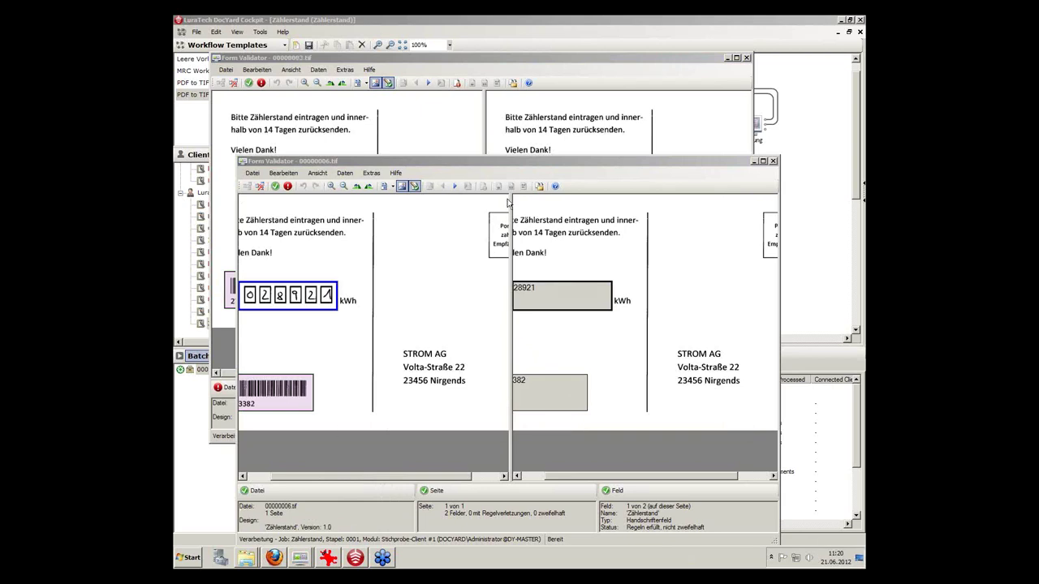
left_click(679, 161)
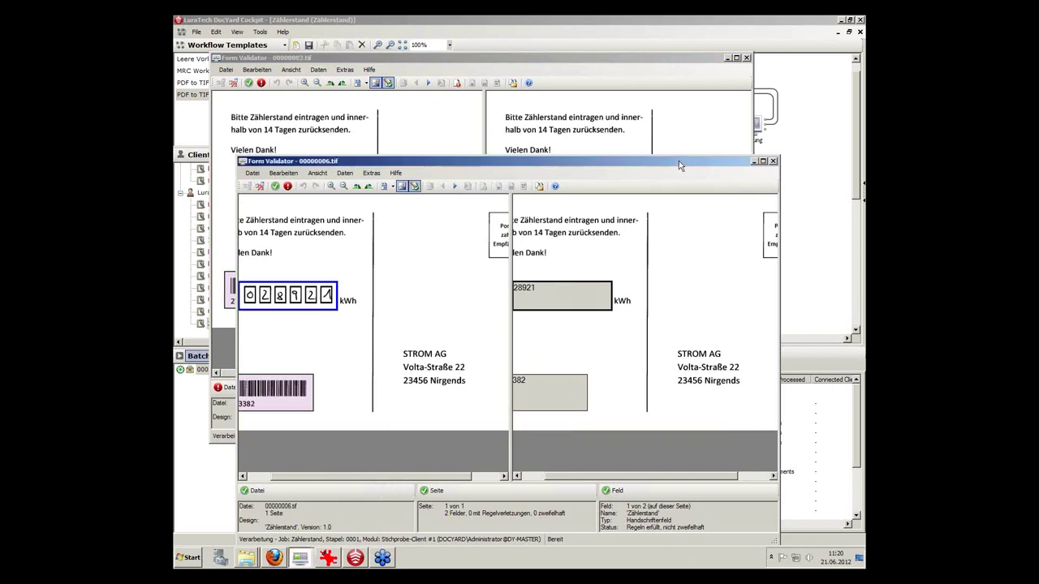
left_click_drag(678, 160, 677, 421)
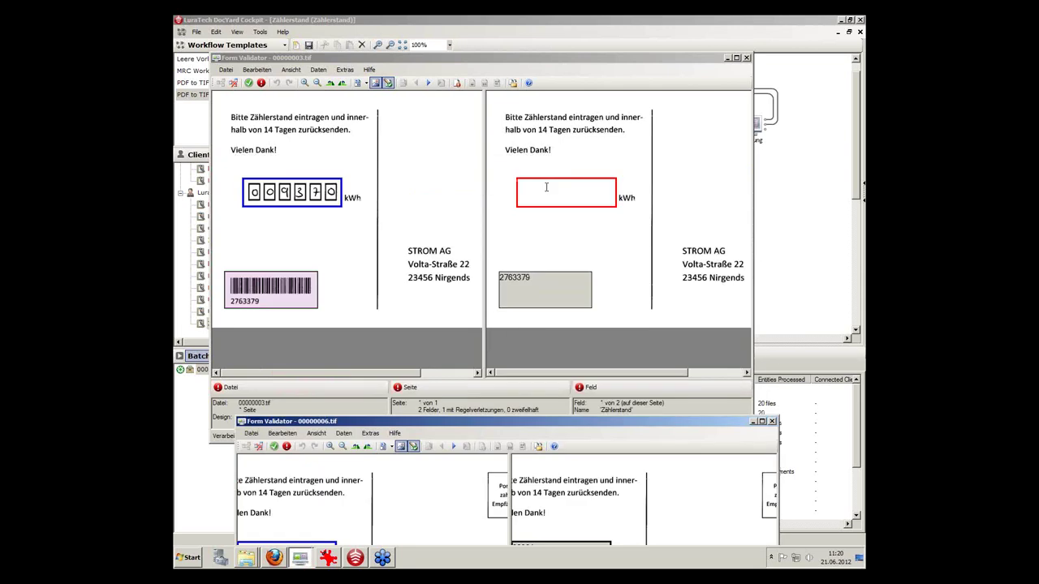
Enter meter reading 97370 on card 00000003 and complete it.
left_click(546, 188)
type("9")
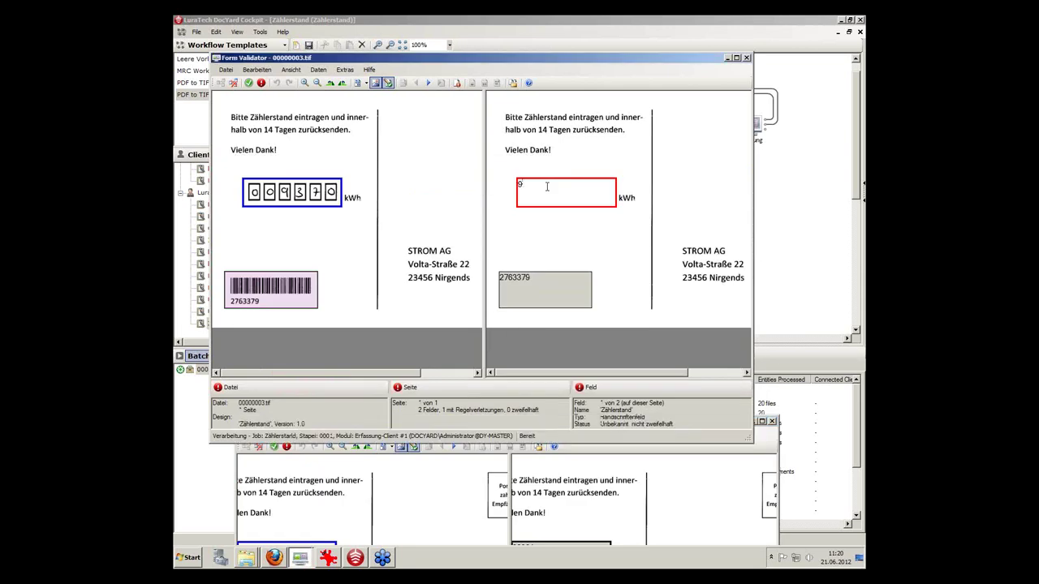
type("7370")
left_click(249, 82)
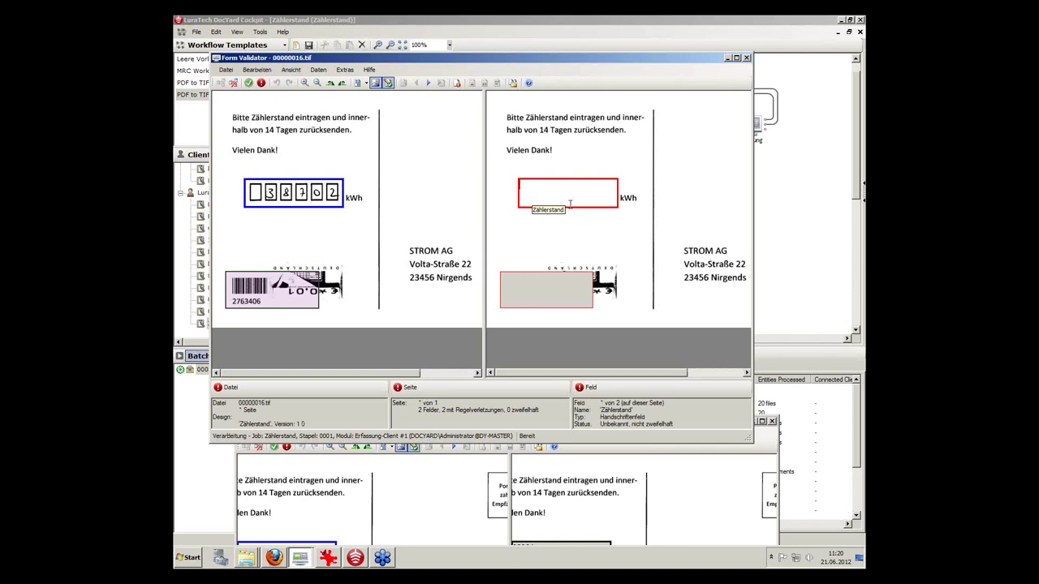
Reset card 00000016's wrong entries, re-enter reading 38702 and the customer number, and complete it.
type("87002")
left_click(521, 283)
type("27")
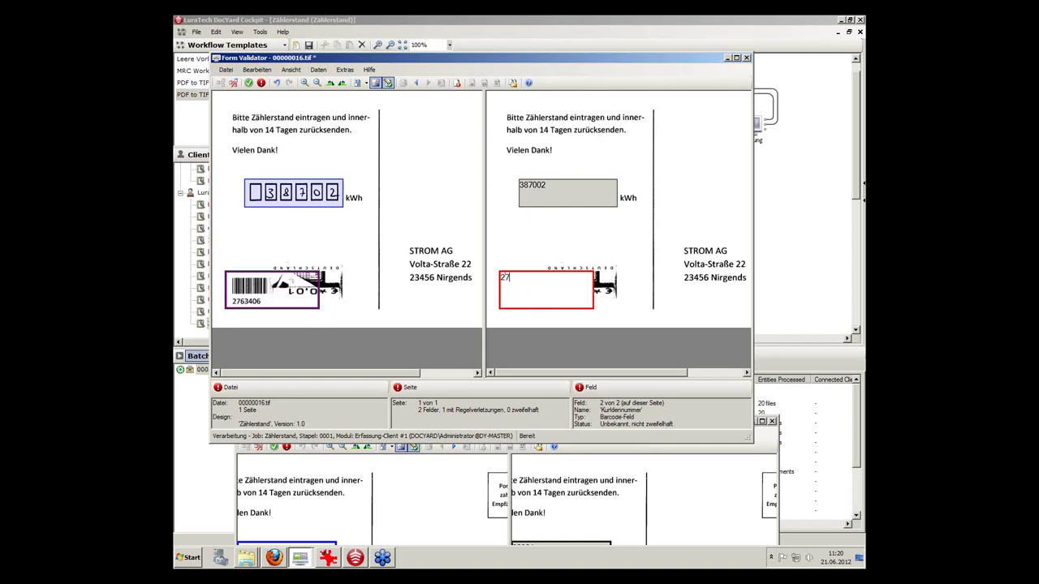
type("63406")
left_click(260, 85)
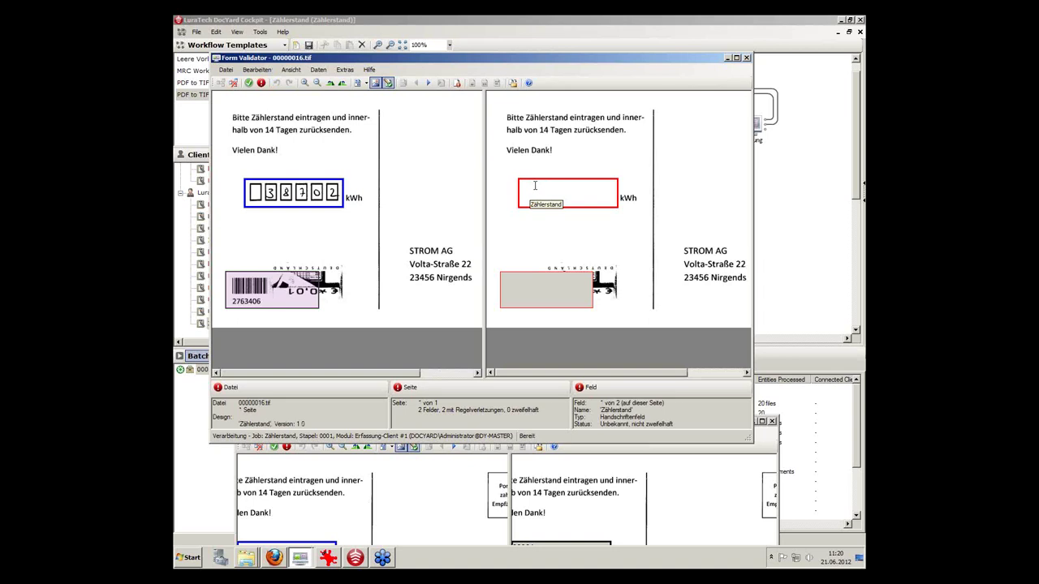
type("38702")
key("Return")
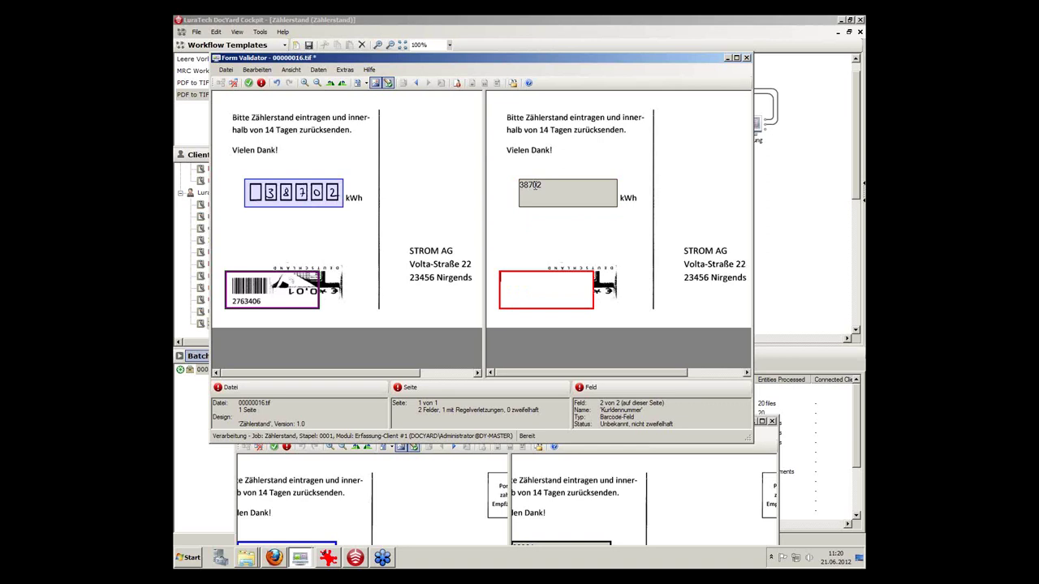
type("2763406")
left_click(249, 85)
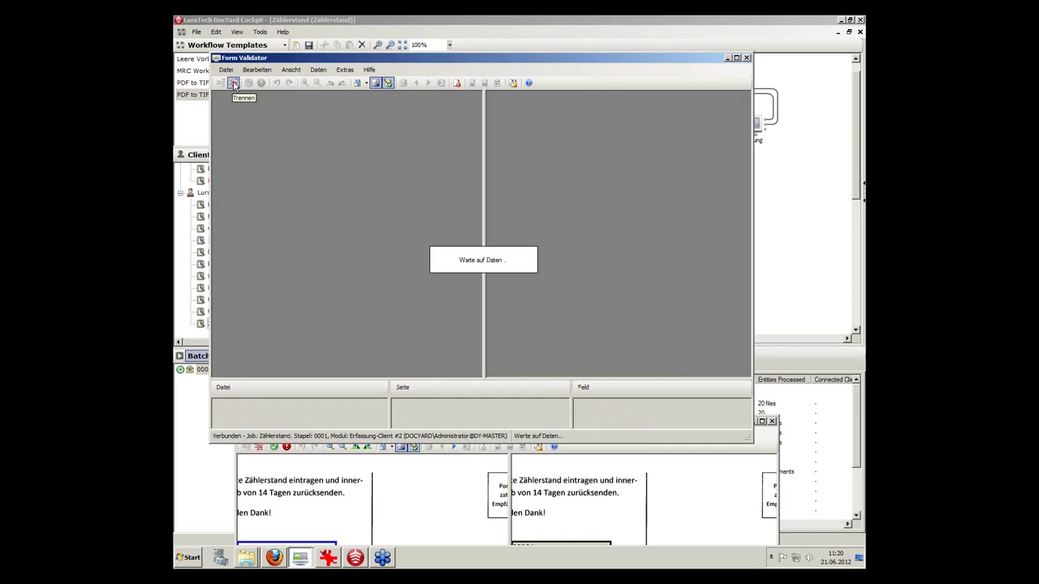
Reconnect the validator to Zählerstand Stichprobe and approve card 00000011 with reading 124855.
left_click(233, 84)
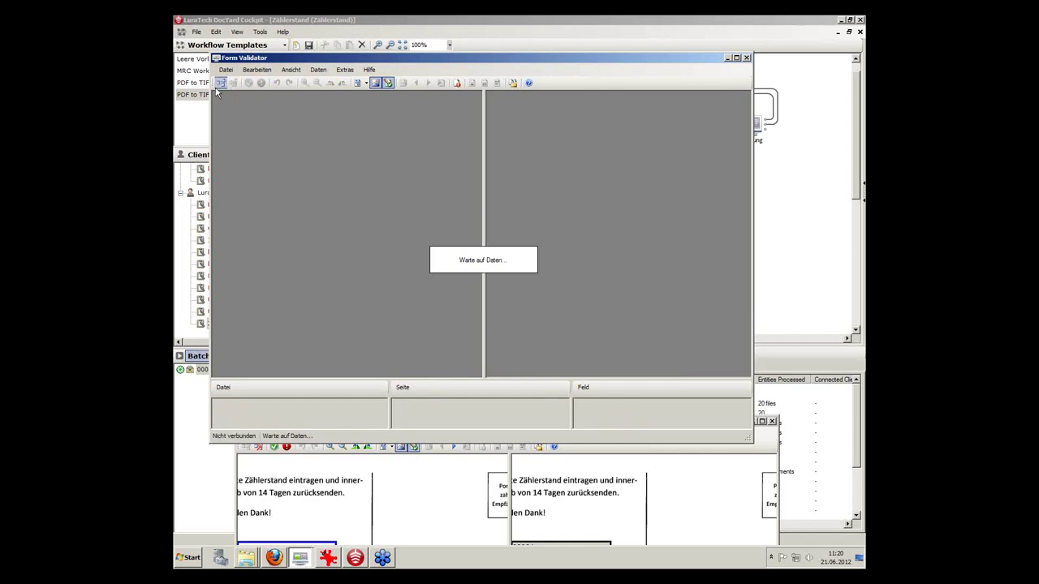
left_click(220, 83)
left_click(395, 221)
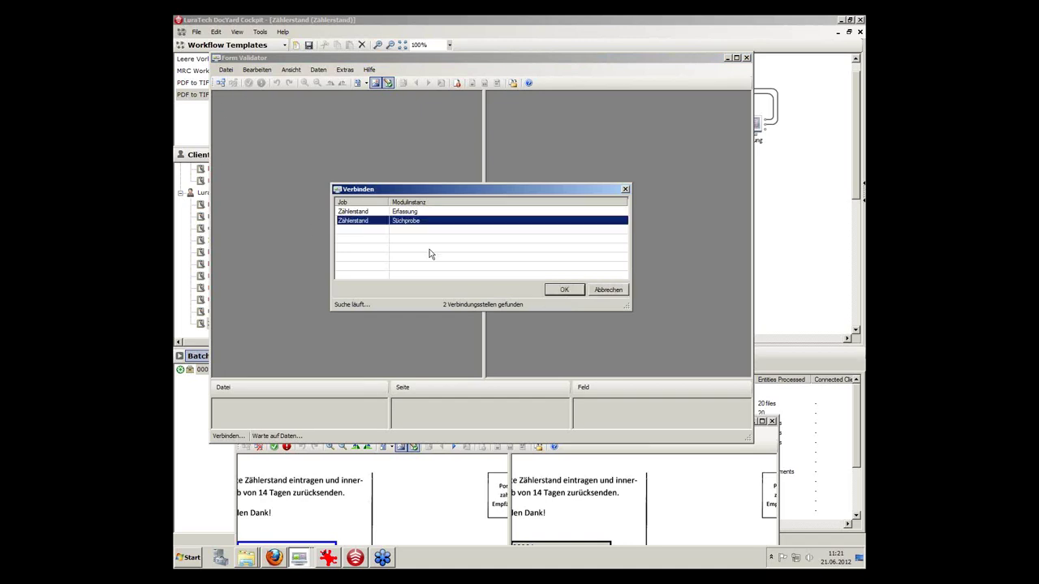
left_click(565, 291)
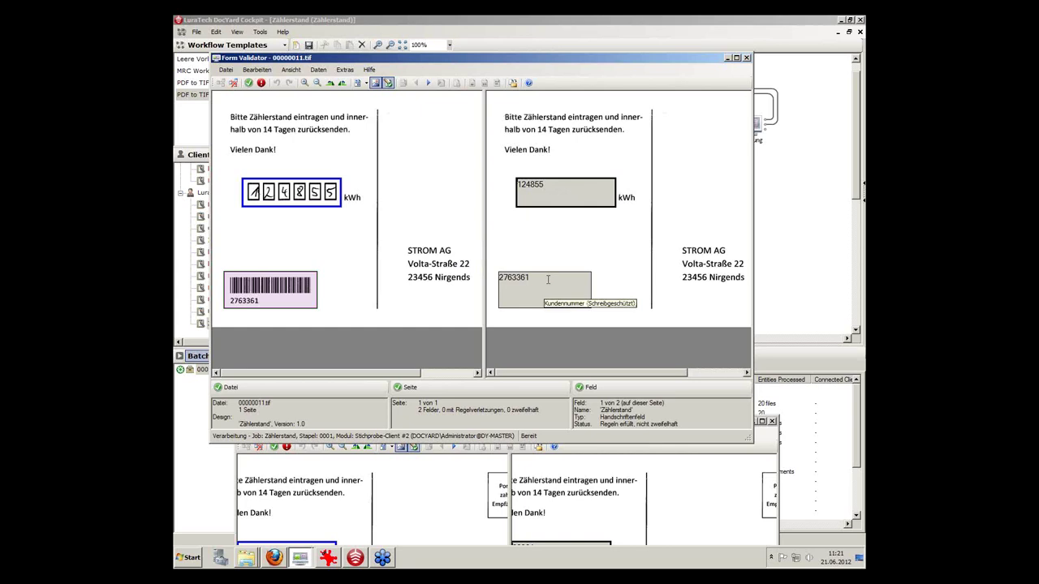
left_click(249, 84)
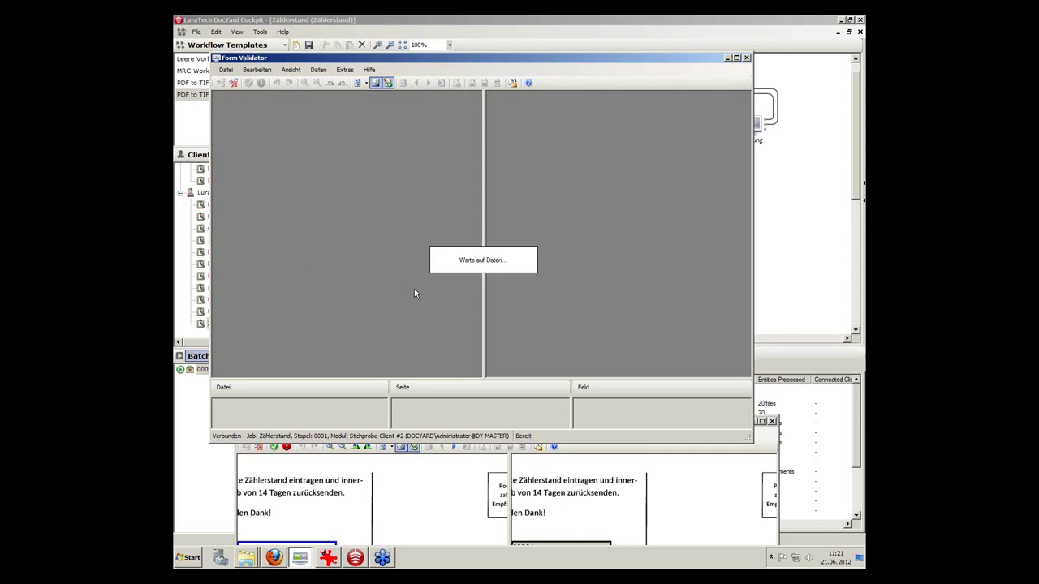
Finish the last sample task in the 00000006 validator with Verarbeitung abschließen, then minimize the empty validator.
left_click(449, 498)
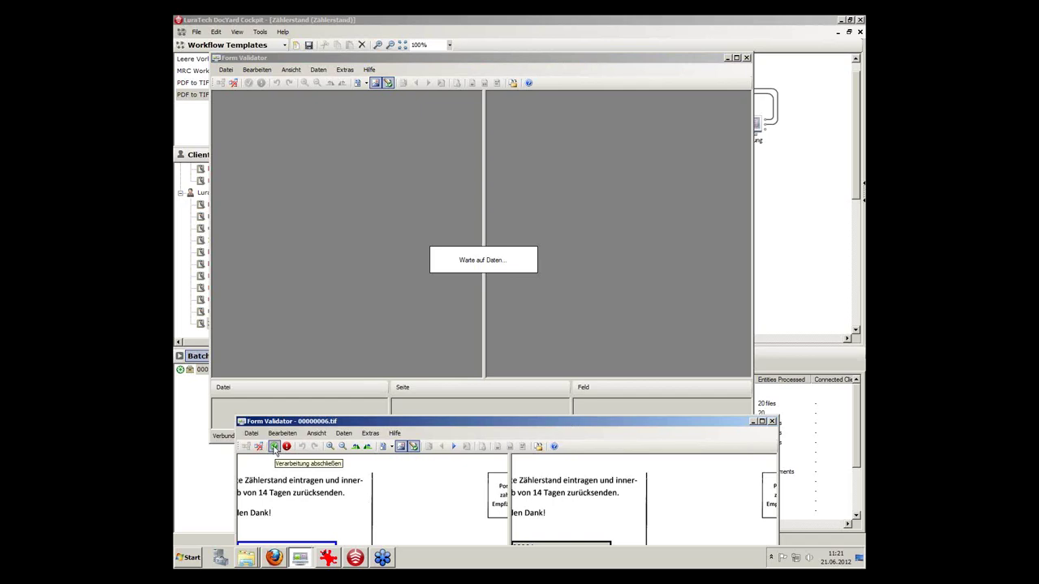
left_click(274, 446)
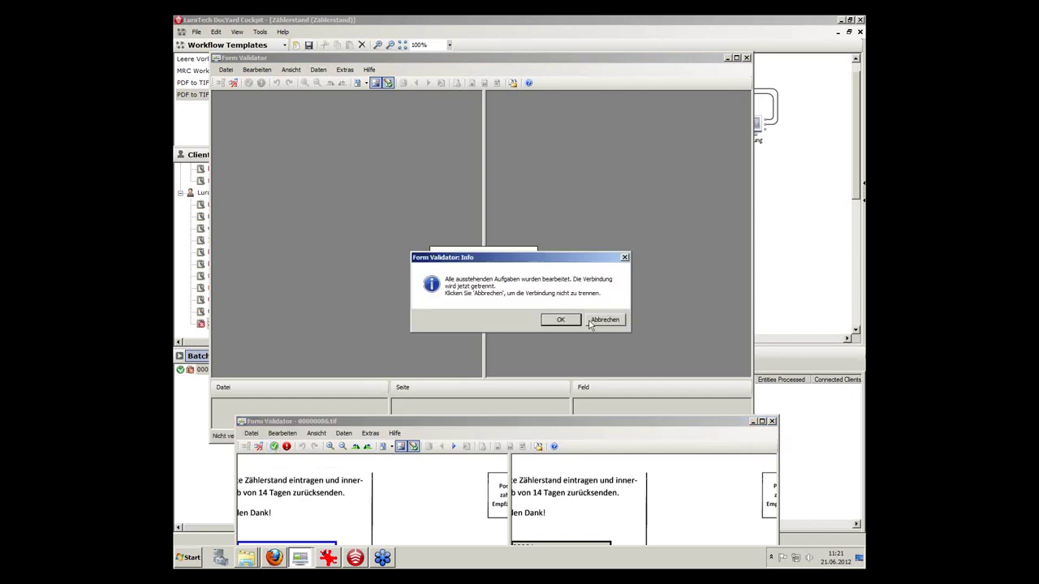
left_click(560, 320)
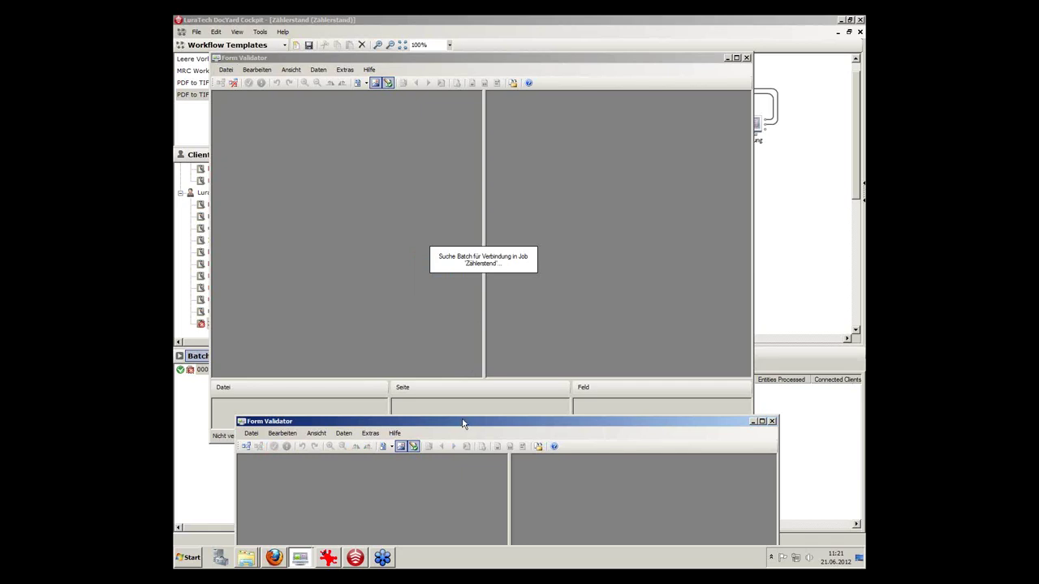
left_click(379, 286)
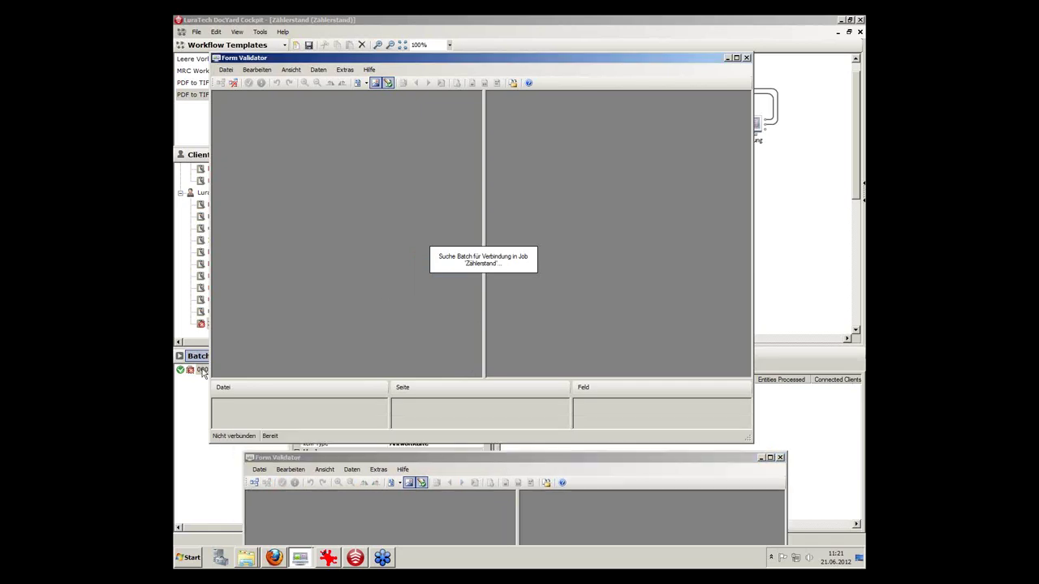
left_click(727, 58)
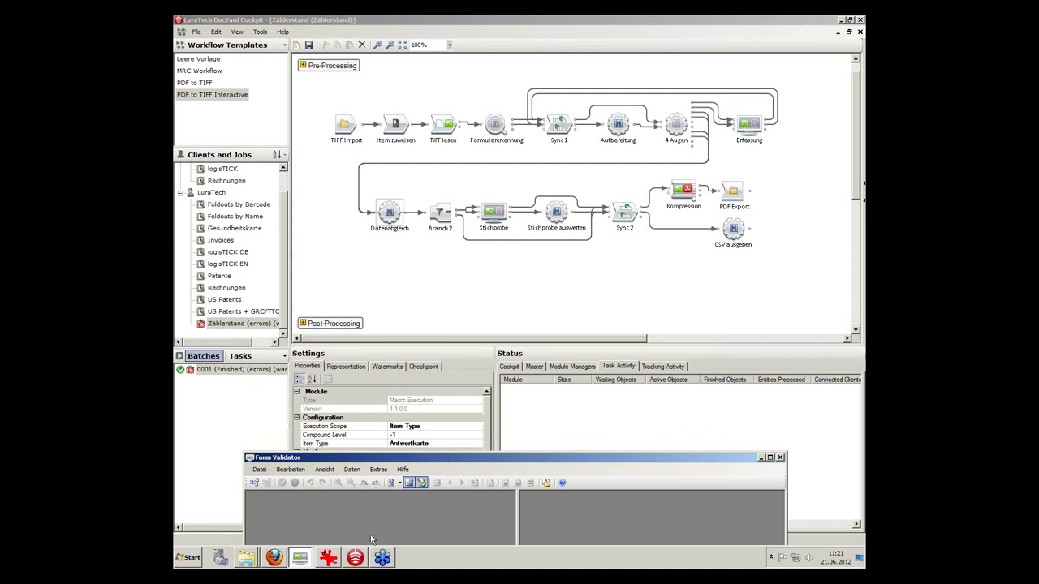
Enlarge the remaining validator window, look at the Datei menu, then minimise Form Validator.
left_click(475, 460)
left_click_drag(585, 453, 593, 282)
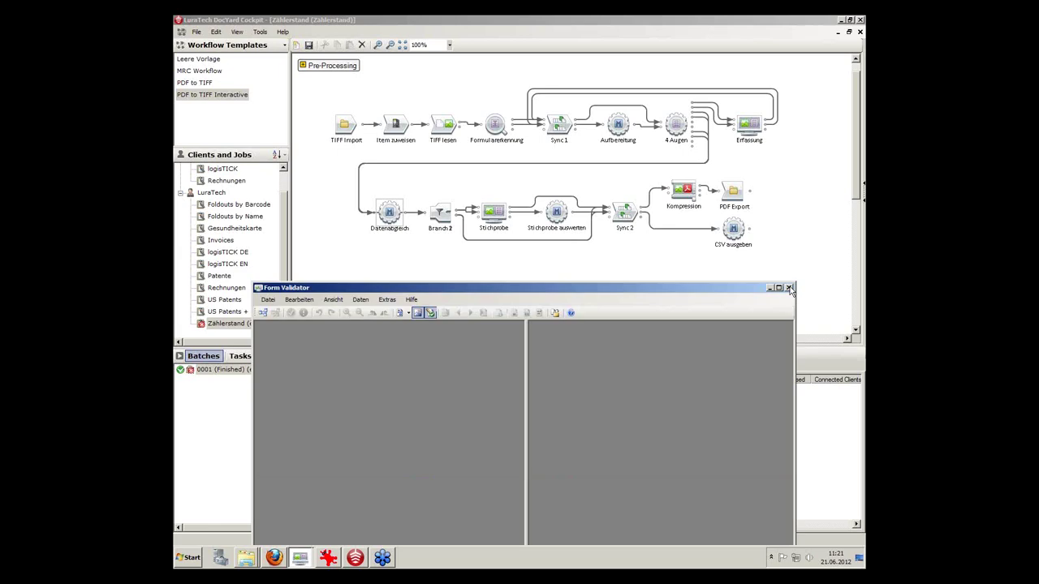
left_click(789, 289)
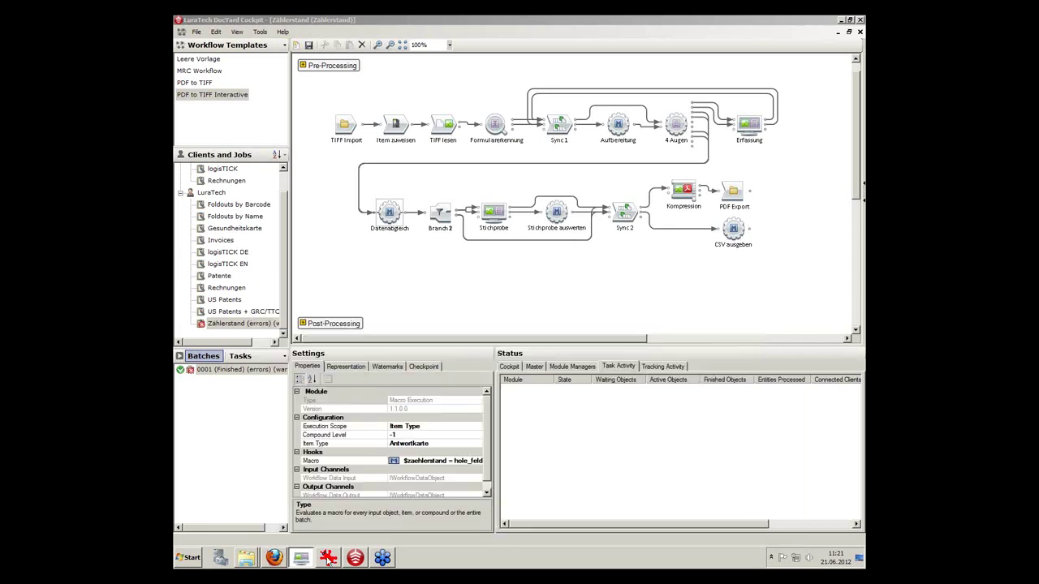
left_click(299, 559)
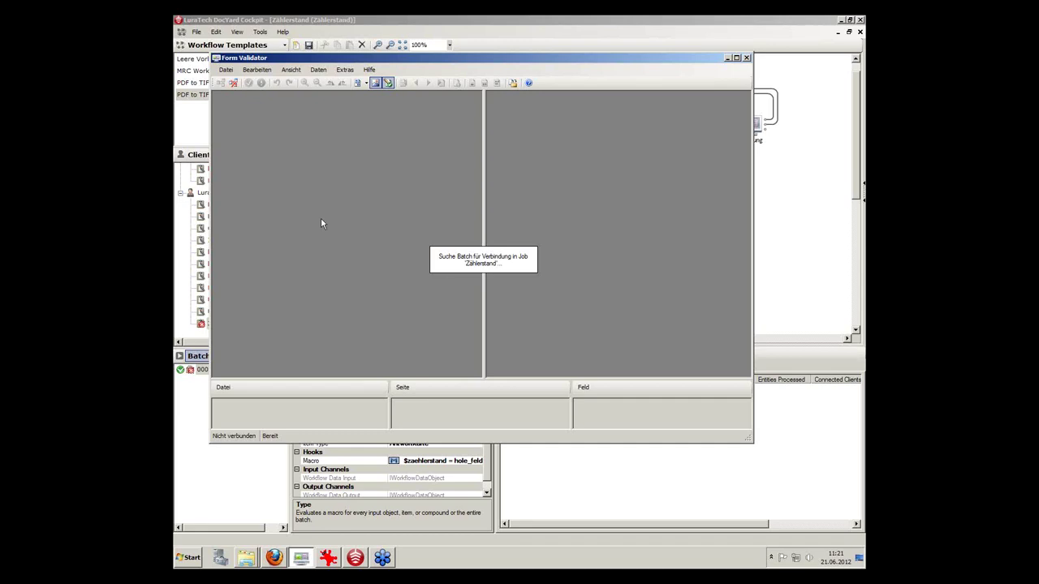
left_click(226, 70)
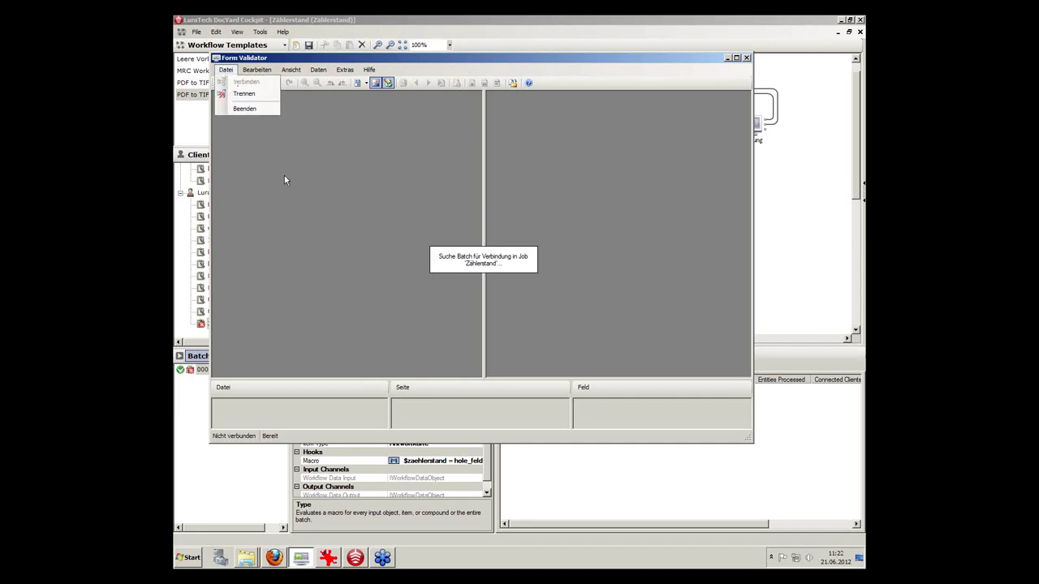
left_click(728, 60)
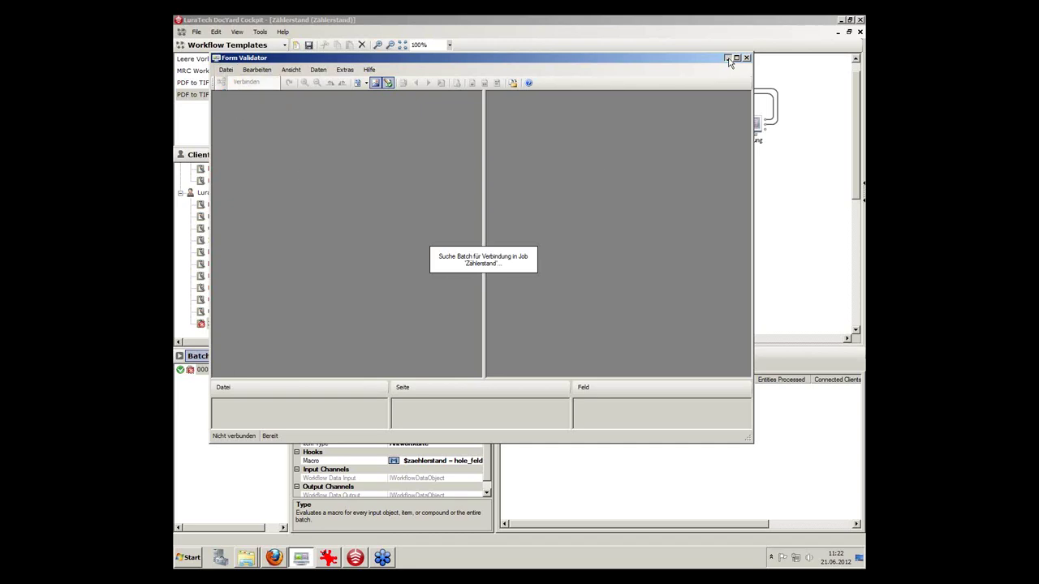
left_click(728, 60)
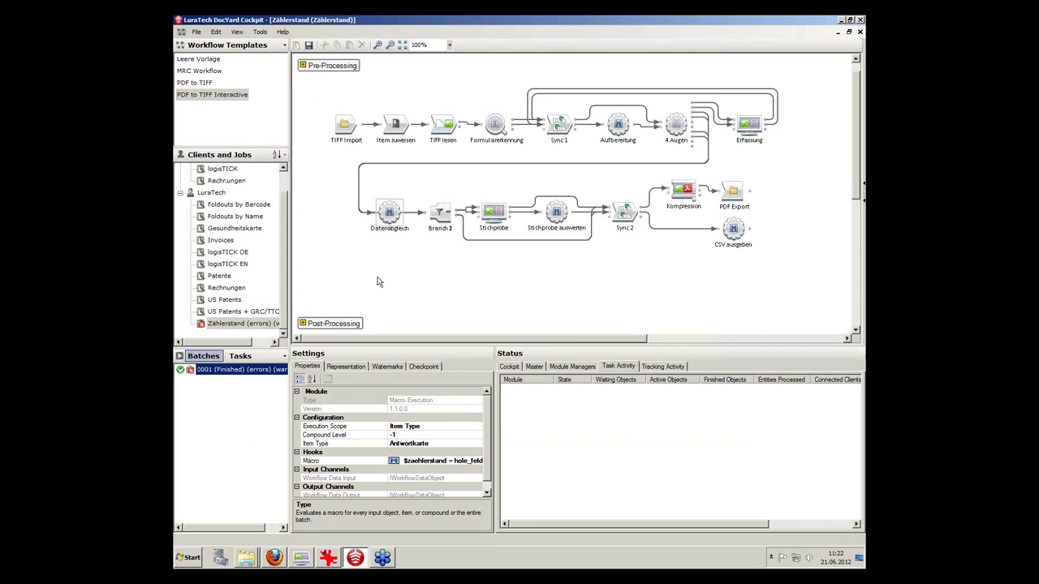
Choose Datei > Verbinden, cancel the empty connection list, and close Form Validator.
left_click(301, 558)
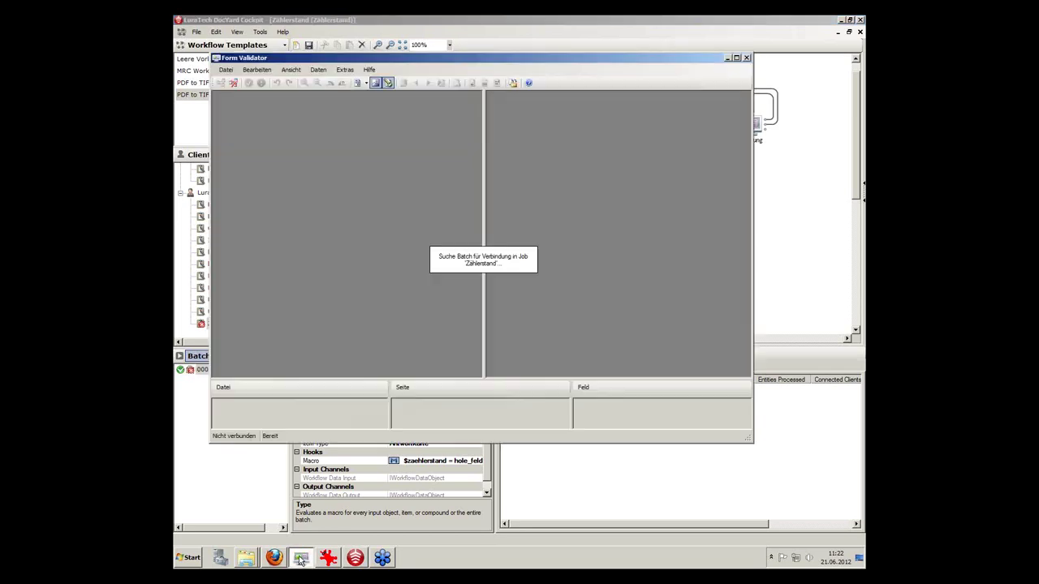
left_click(225, 70)
left_click(243, 82)
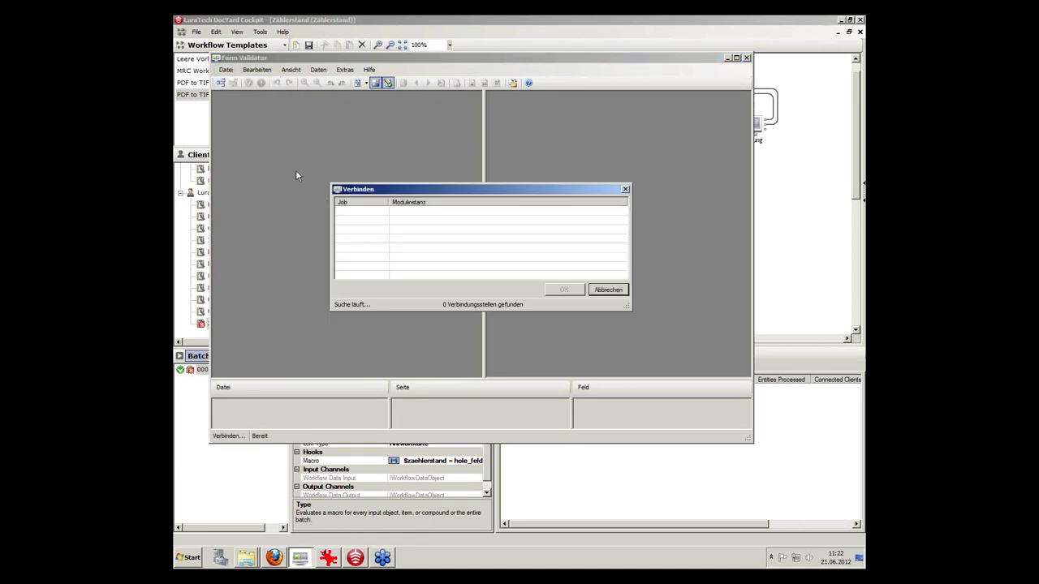
left_click(604, 290)
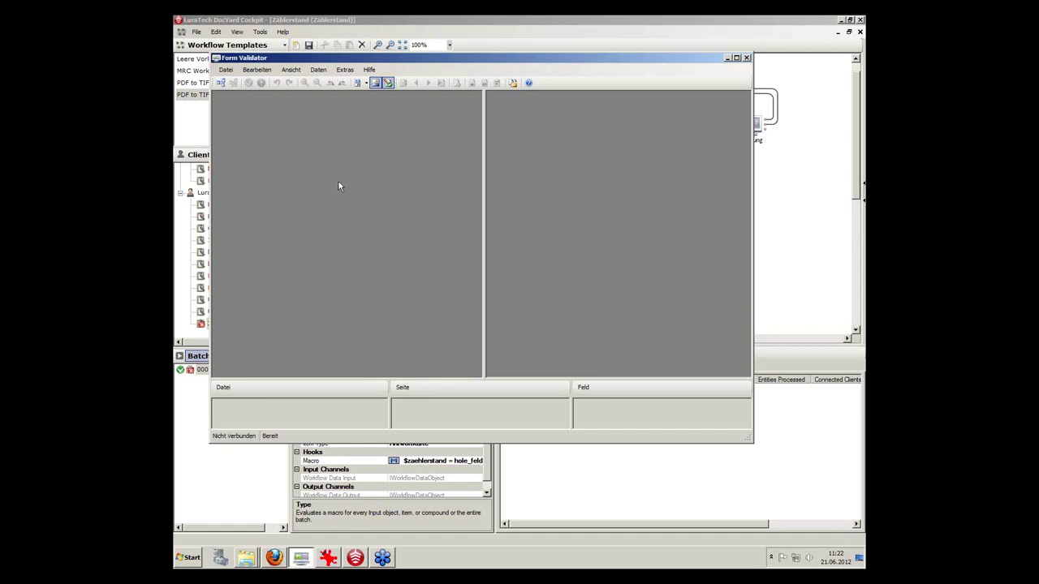
left_click(746, 58)
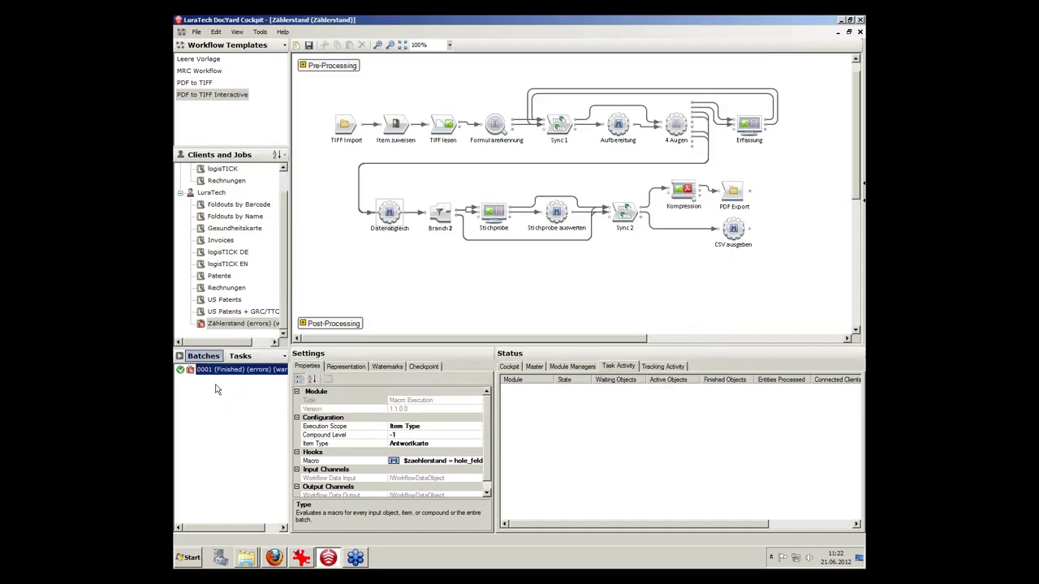
Reset Zählerstand batch 0001, declining the offer to delete it.
right_click(236, 374)
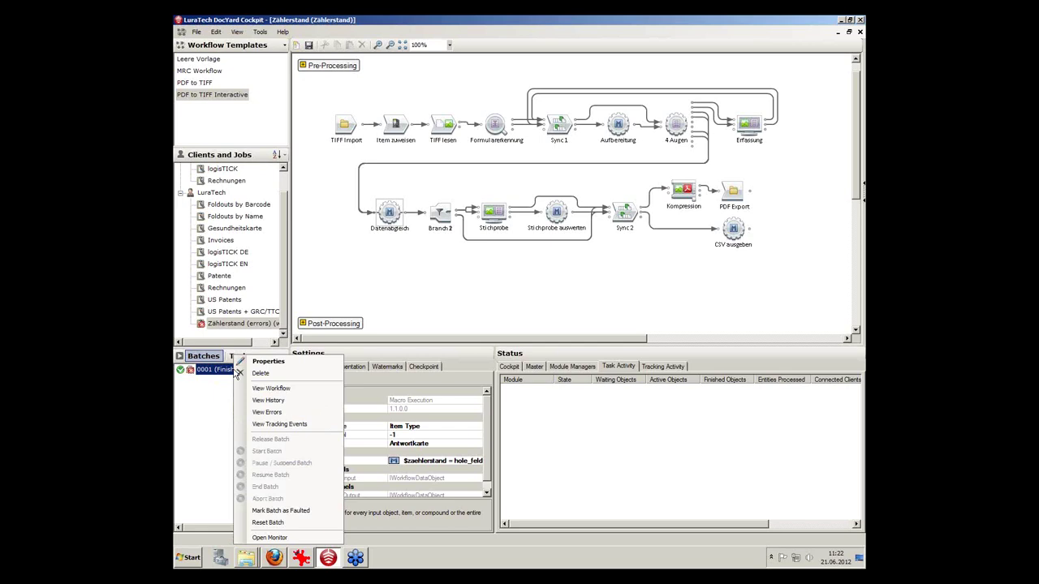
left_click(266, 524)
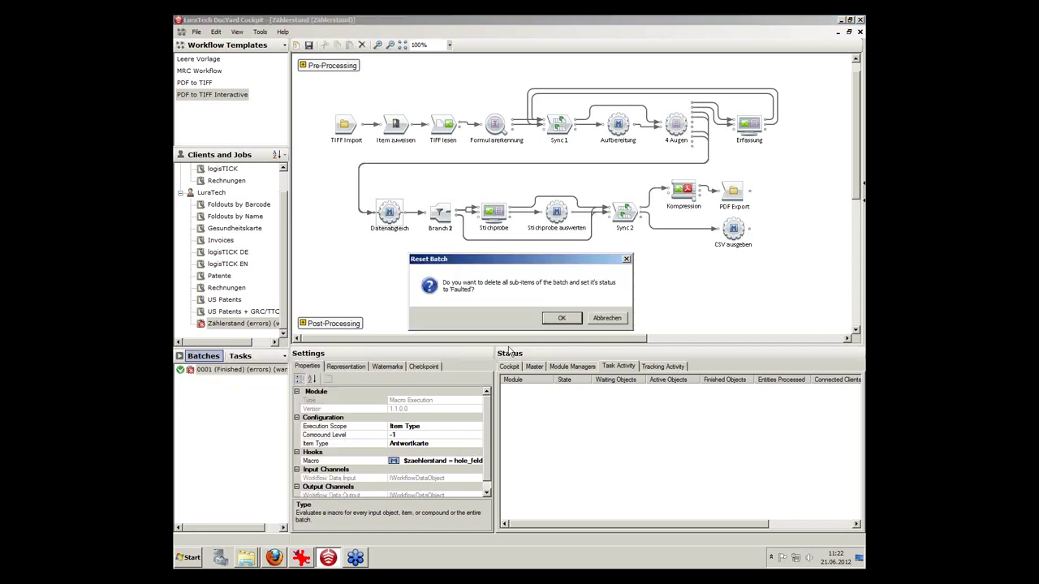
left_click(567, 326)
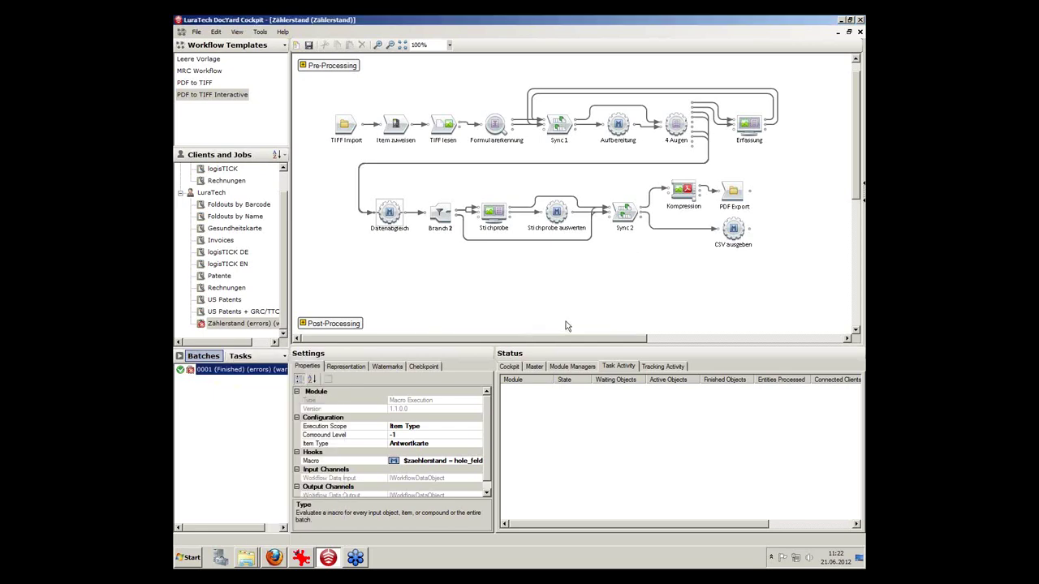
right_click(232, 370)
left_click(333, 372)
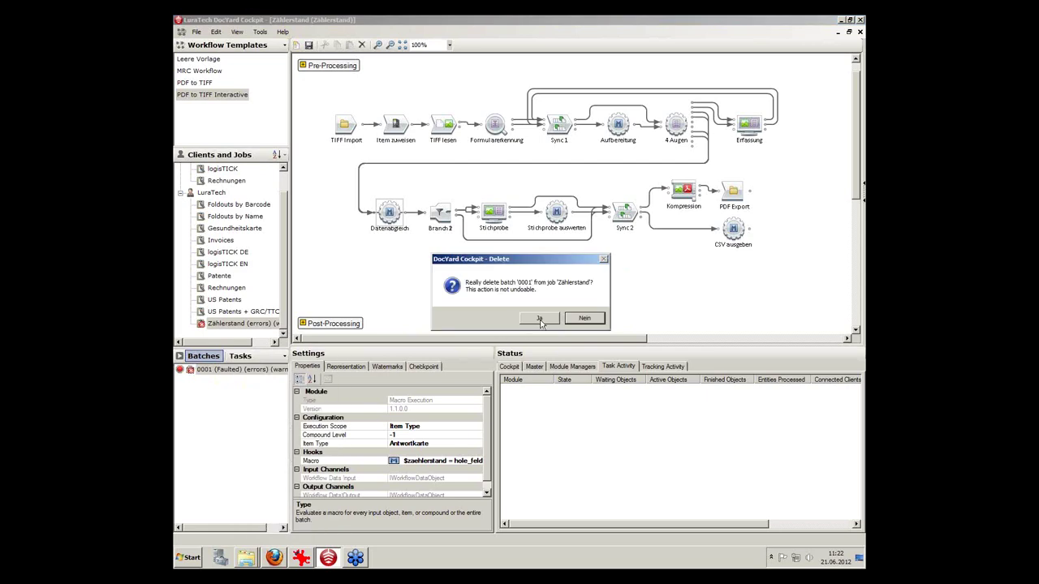
left_click(585, 322)
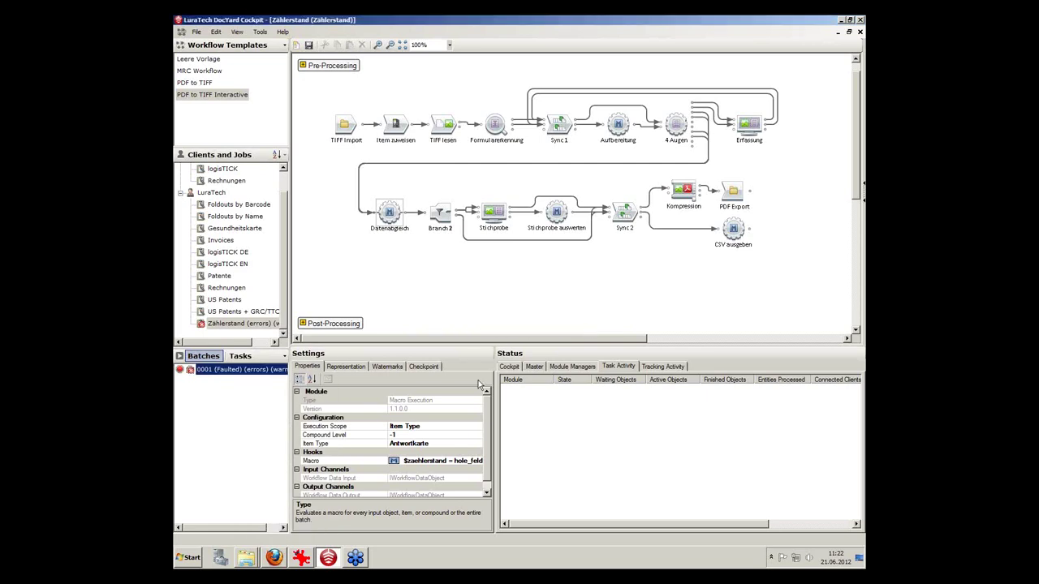
Start batch 0001 running again, then show the Windows desktop.
right_click(228, 371)
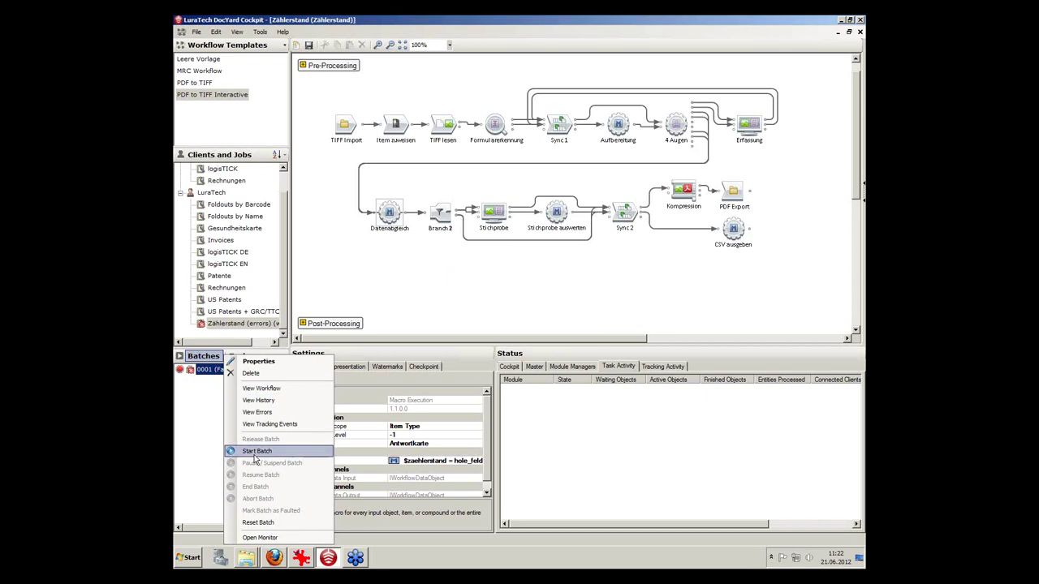
left_click(255, 451)
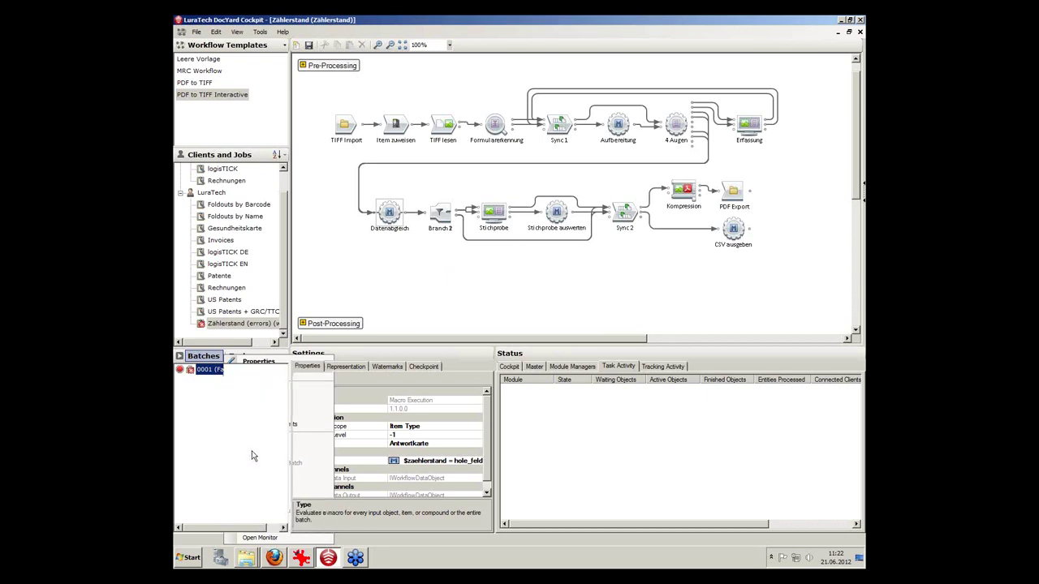
right_click(222, 361)
left_click(193, 407)
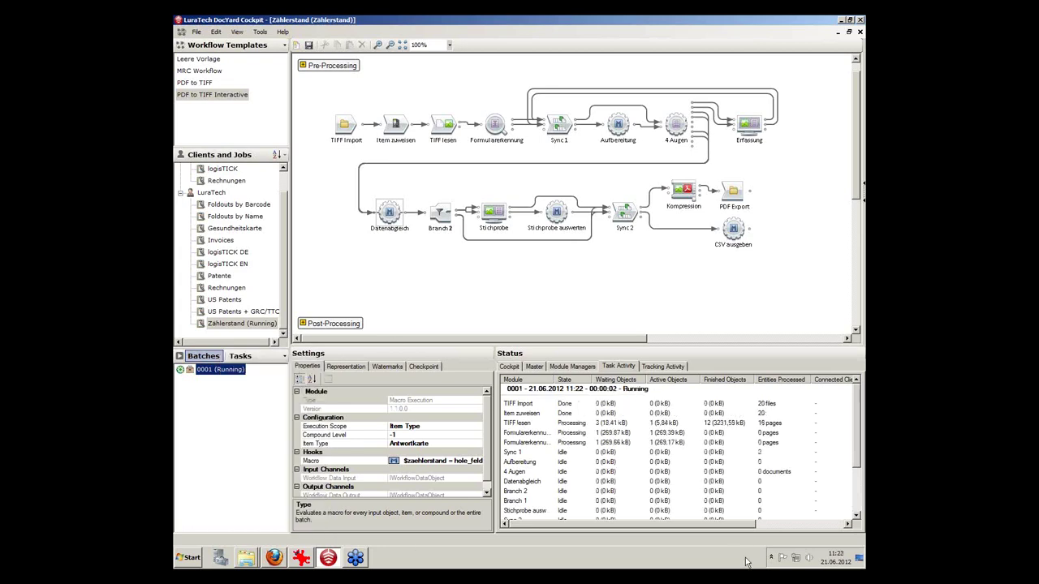
left_click(859, 561)
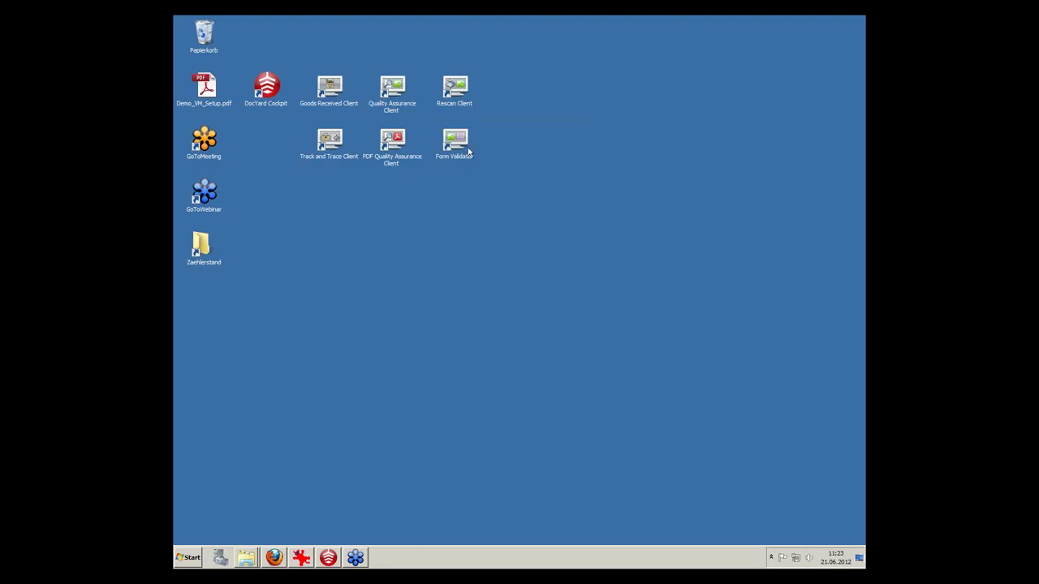
Launch Form Validator and connect it to the Zählerstand/Erfassung capture step.
left_click(460, 142)
double_click(459, 142)
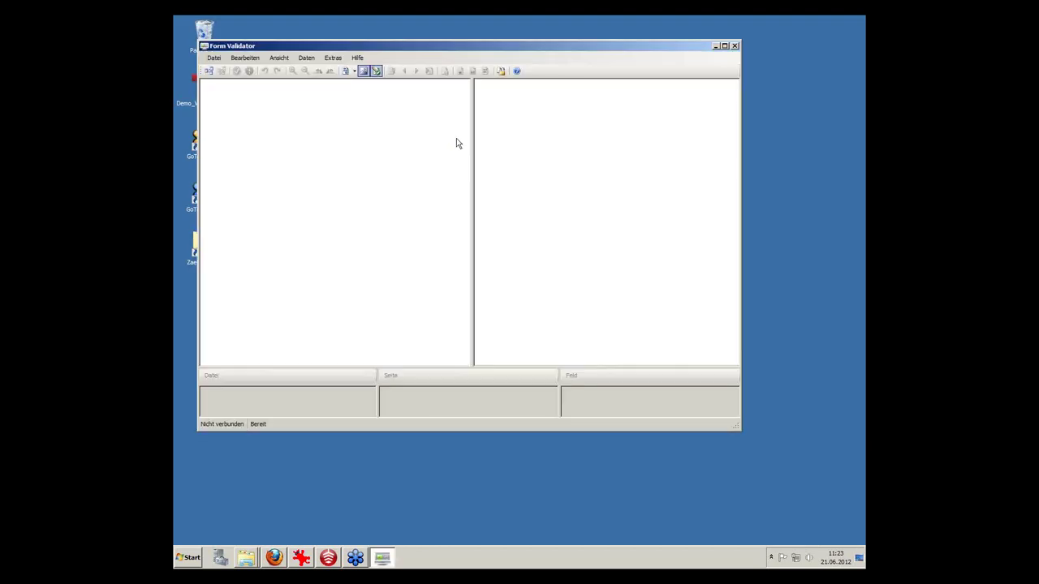
left_click(208, 72)
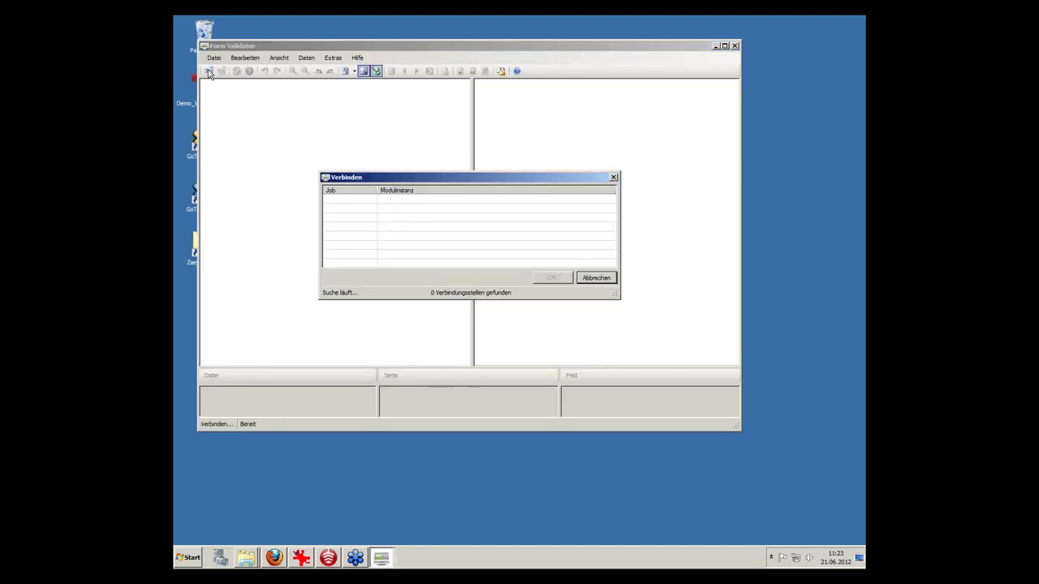
left_click(397, 201)
left_click(553, 277)
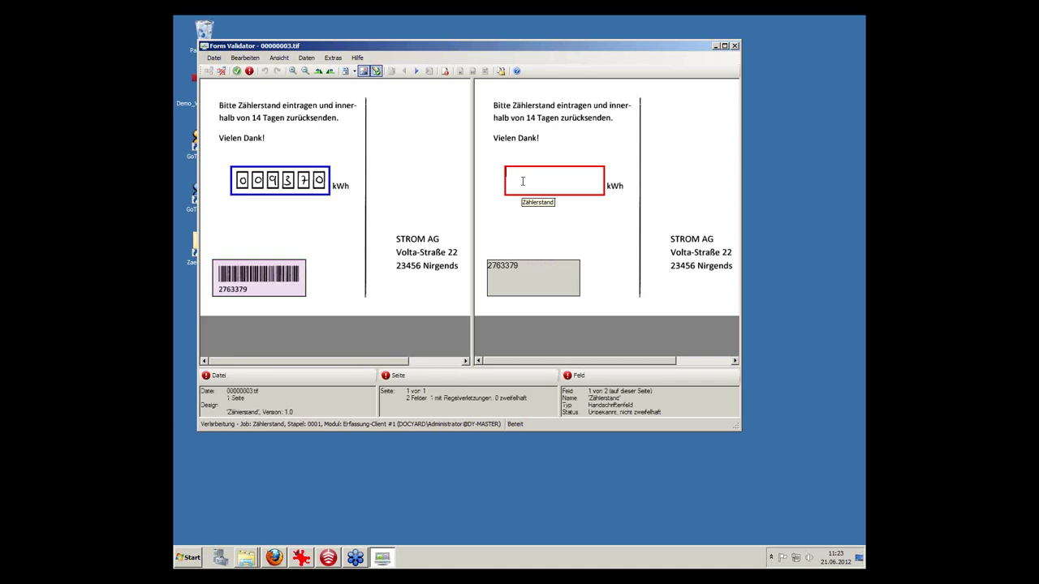
Submit reading 9370, then enter reading 38702 plus the customer number and submit.
type("9370")
left_click(236, 71)
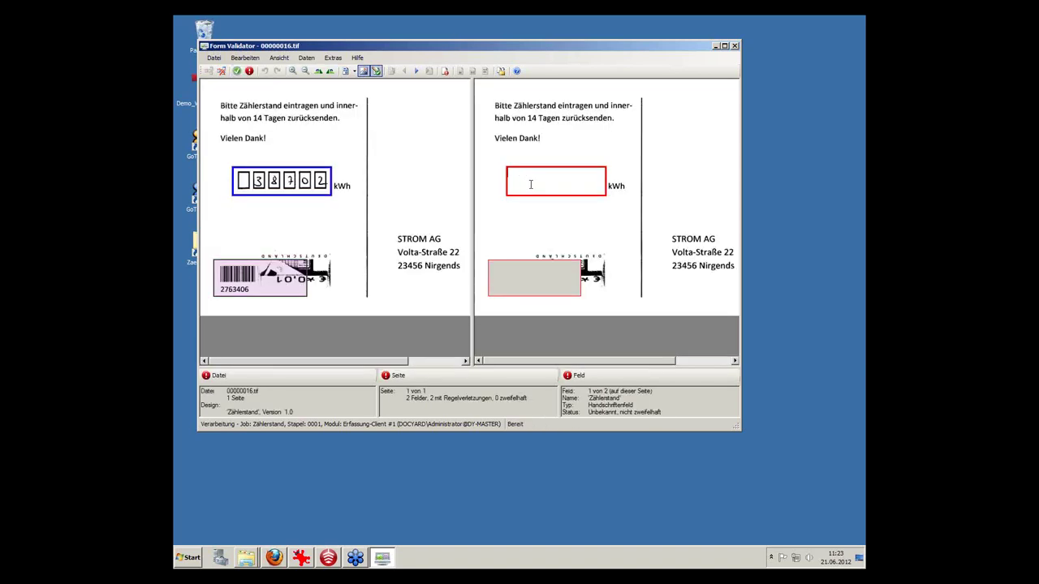
type("38702")
left_click(531, 268)
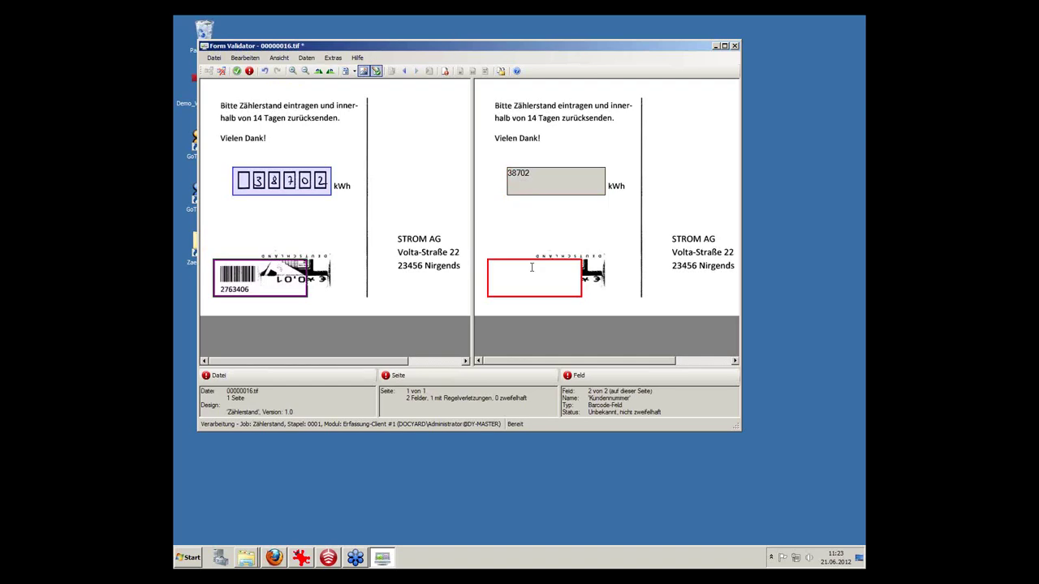
type("2763406")
left_click(237, 72)
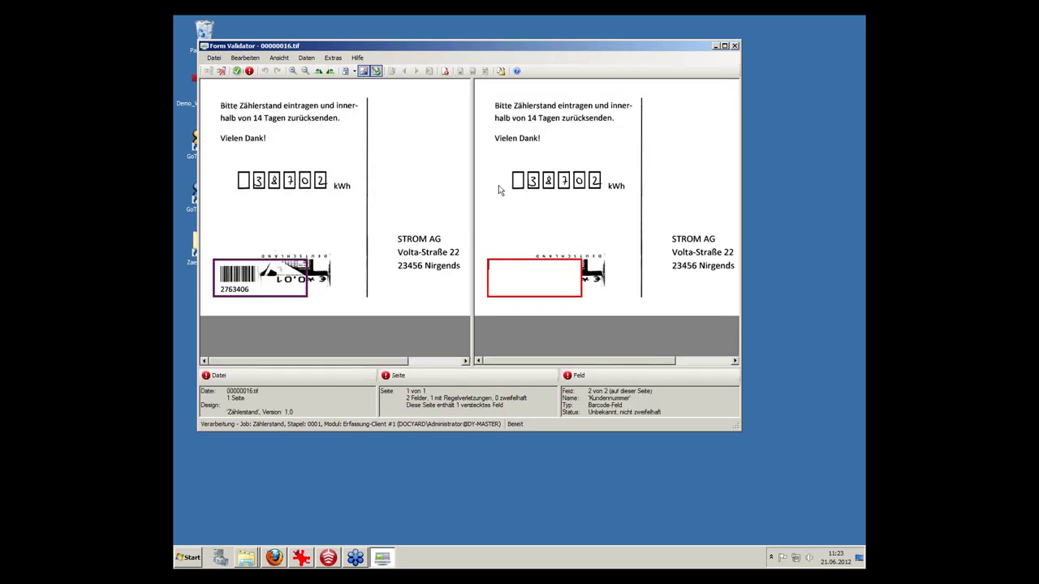
Enter the last card's customer number, correcting its final digit, and submit it.
type("2763408")
key("BackSpace")
type("6")
left_click(236, 71)
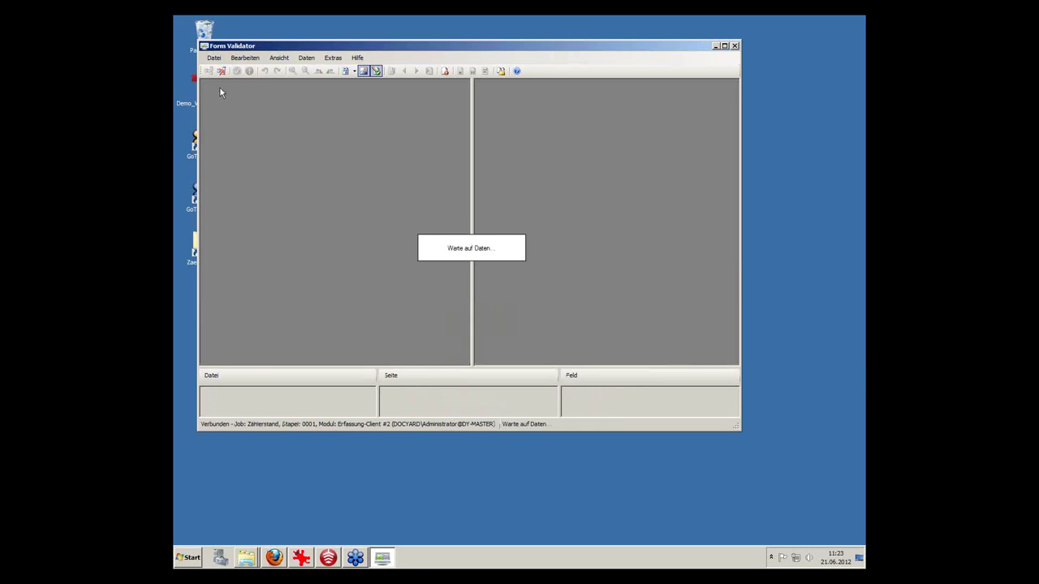
Switch to the Zählerstand/Stichprobe step and approve the sample card with reading 28921.
left_click(221, 72)
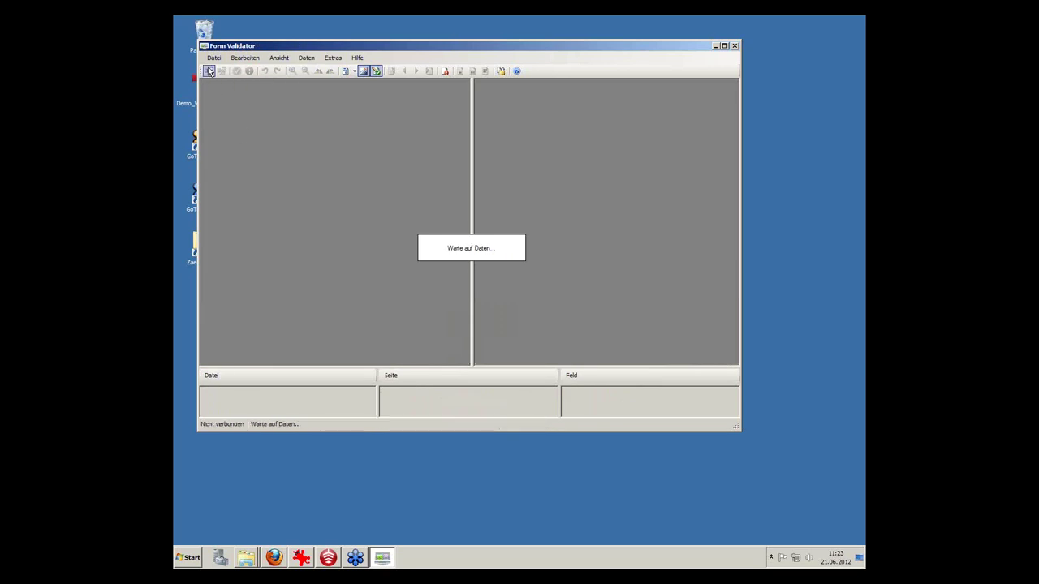
left_click(208, 71)
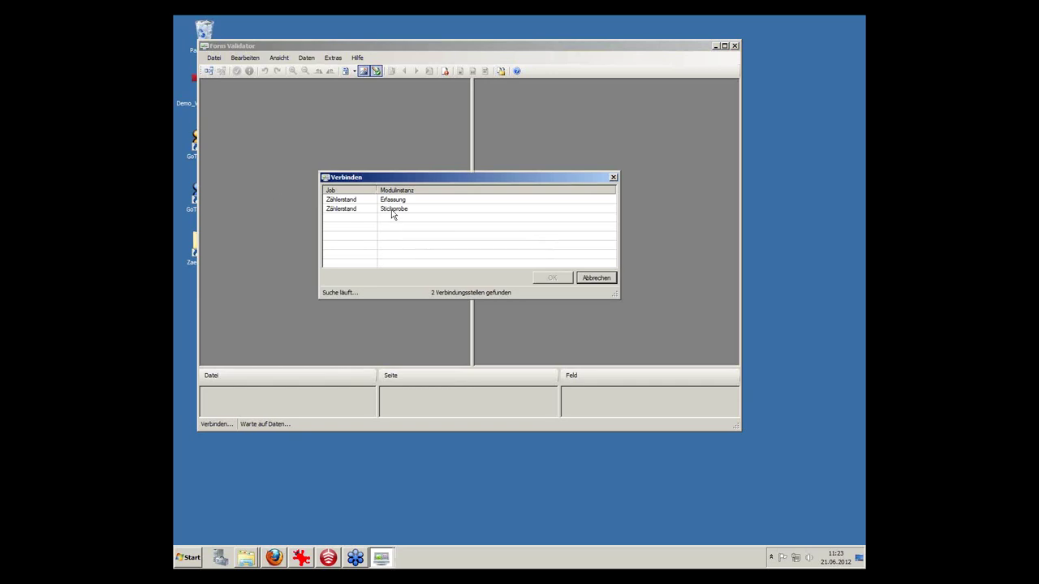
left_click(391, 209)
left_click(551, 277)
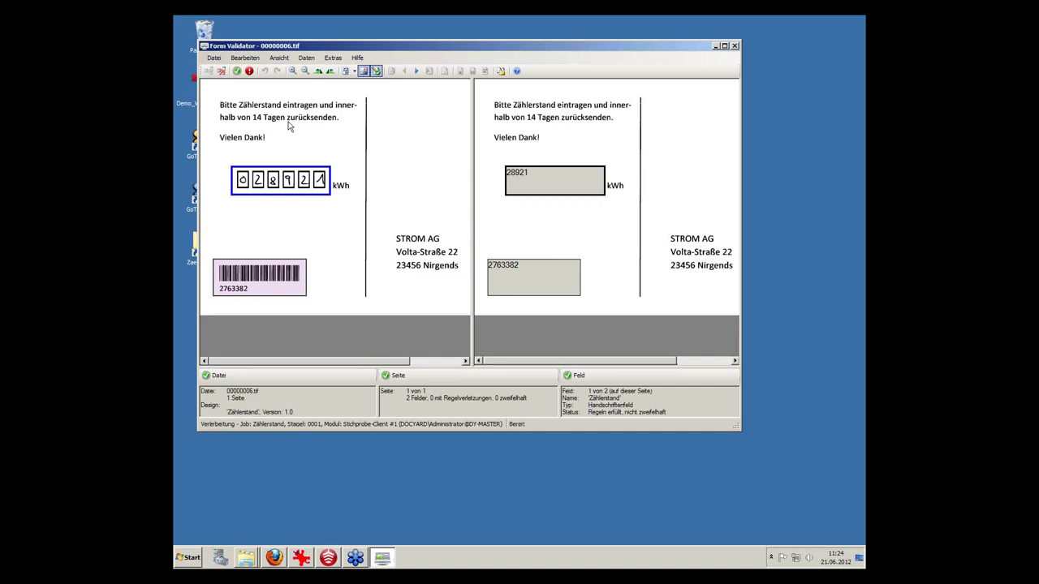
left_click(236, 72)
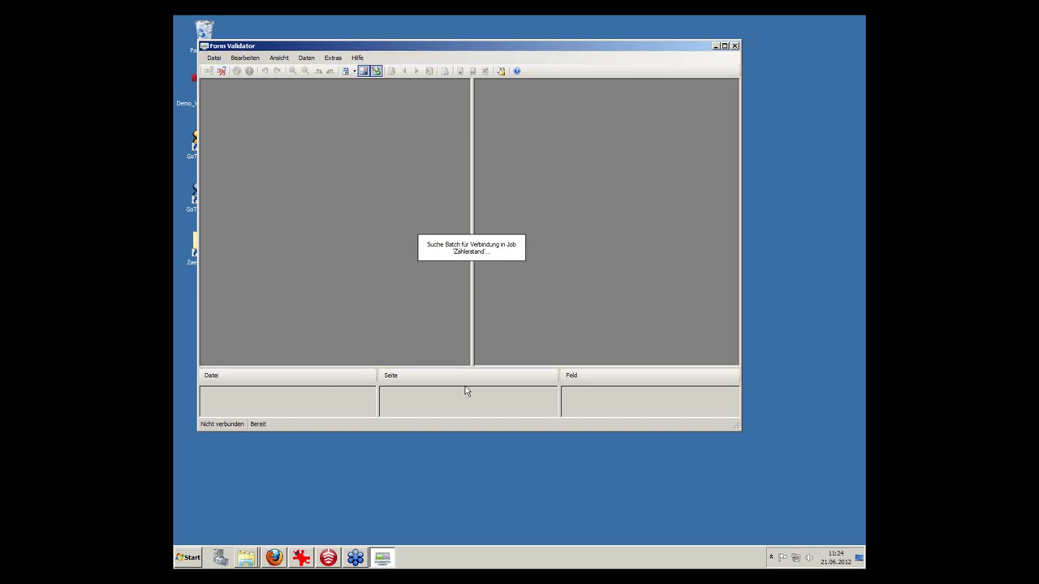
Disconnect Form Validator from the Zählerstand job.
left_click(715, 46)
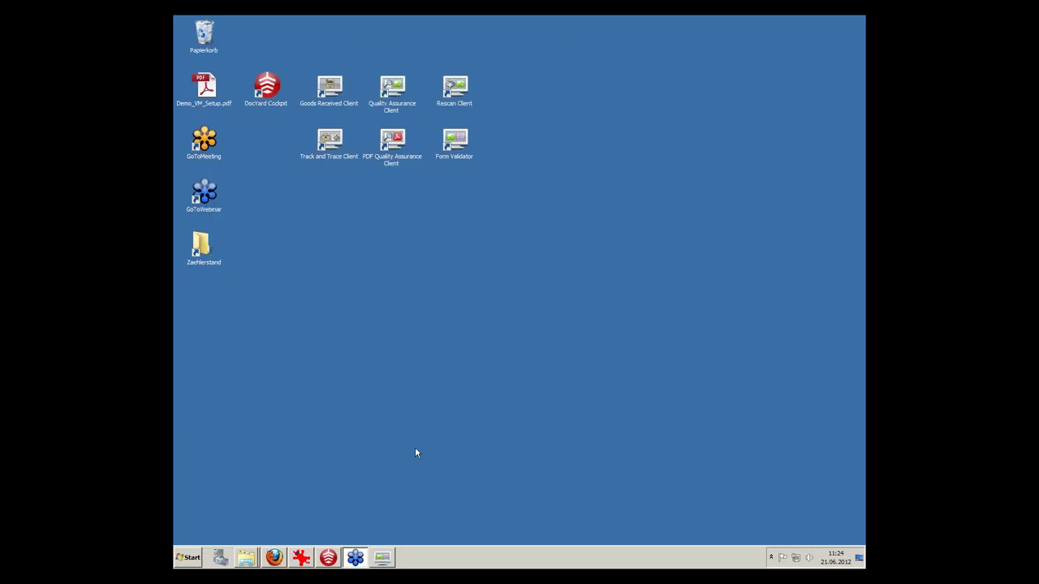
left_click(382, 558)
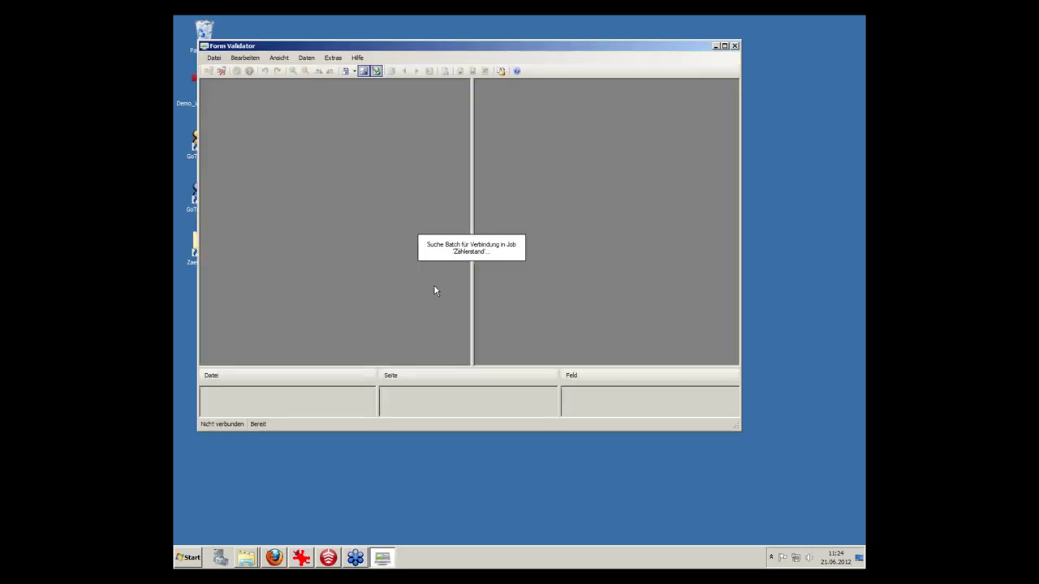
left_click(220, 71)
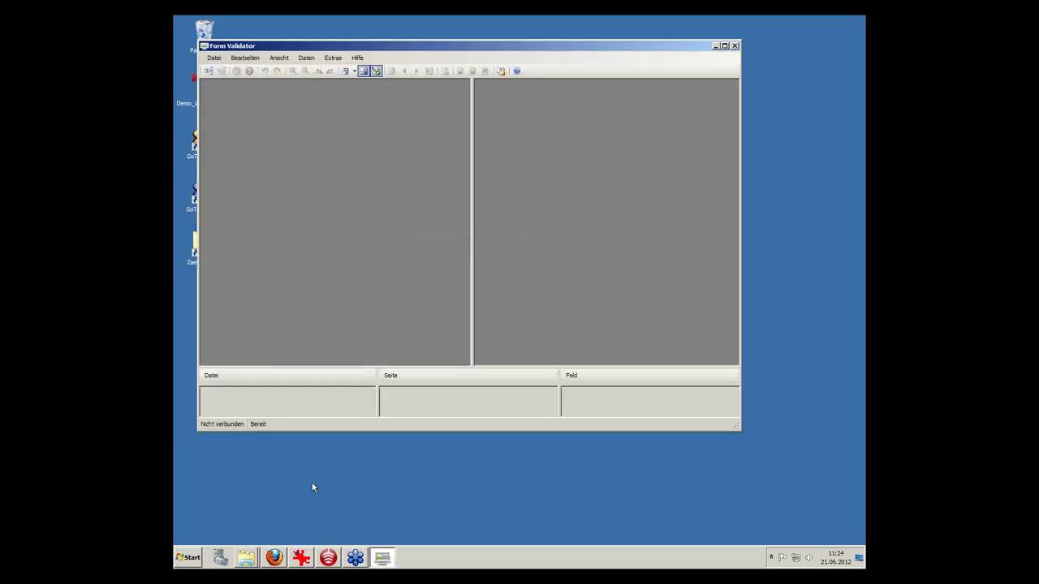
Bring up the batch 0001 folder window, go back twice to Zaehlerstand, and open Output.
left_click(331, 560)
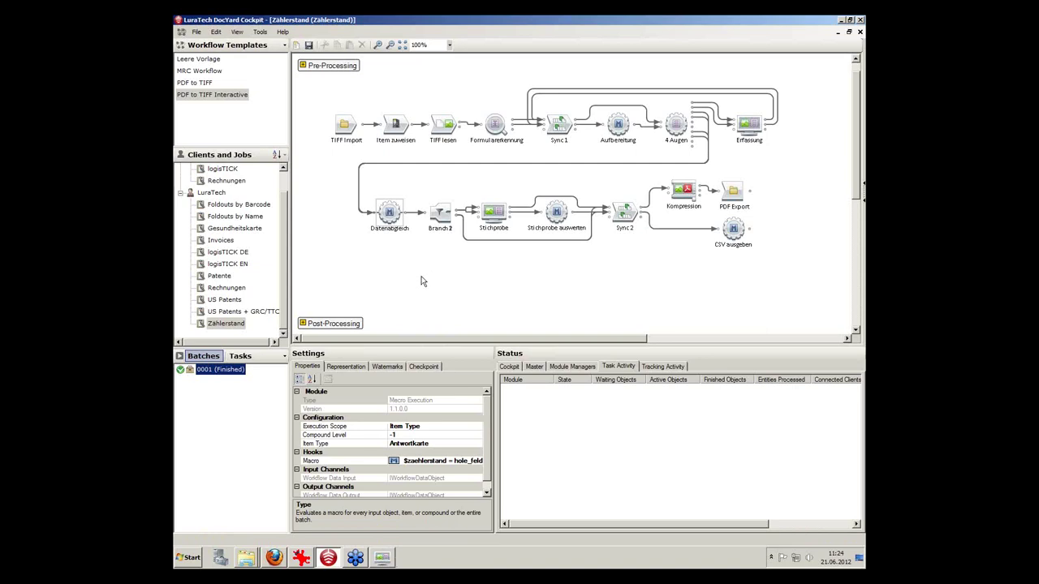
left_click(246, 560)
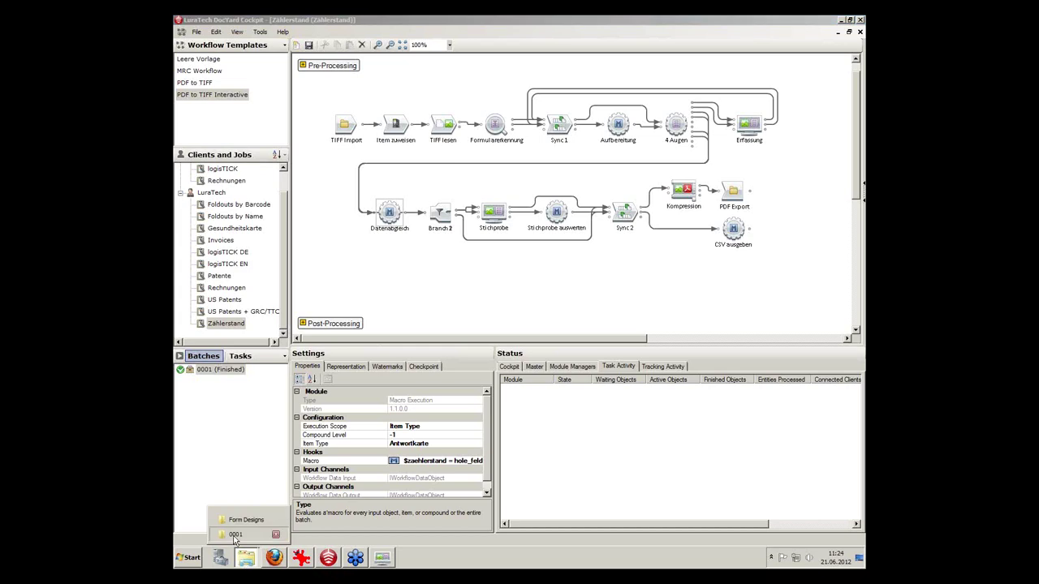
left_click(235, 534)
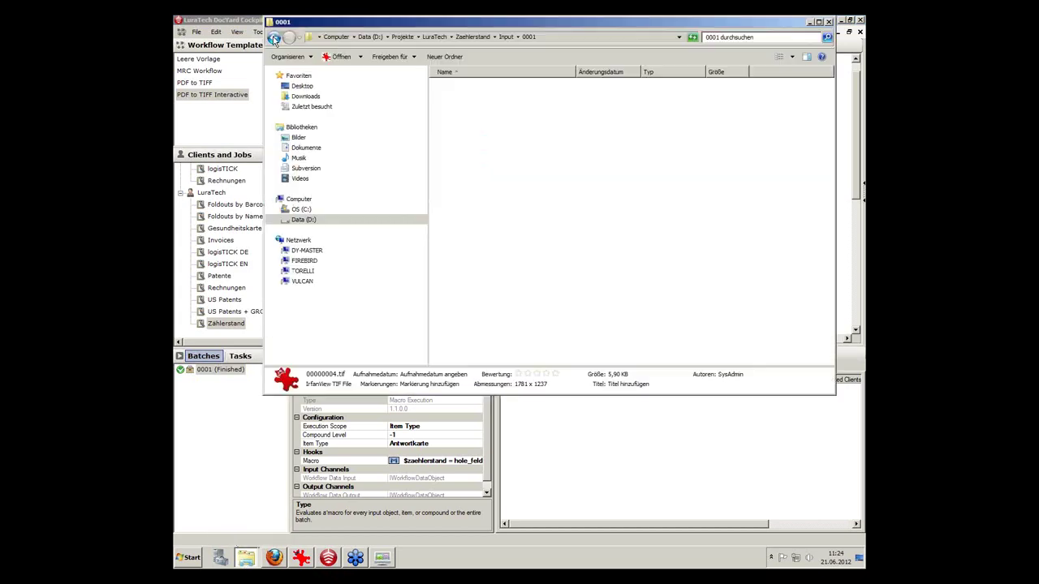
left_click(274, 38)
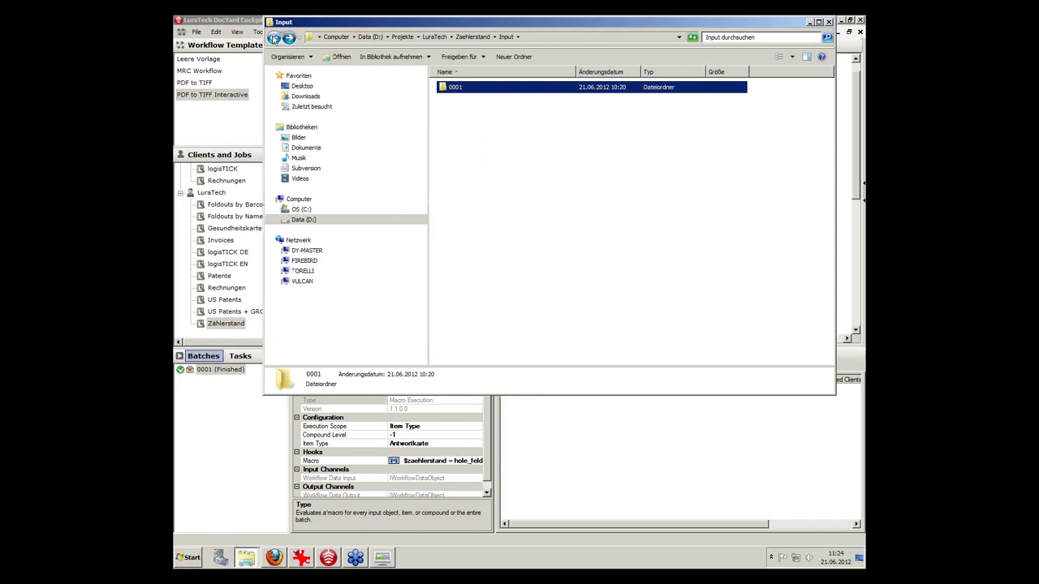
left_click(275, 38)
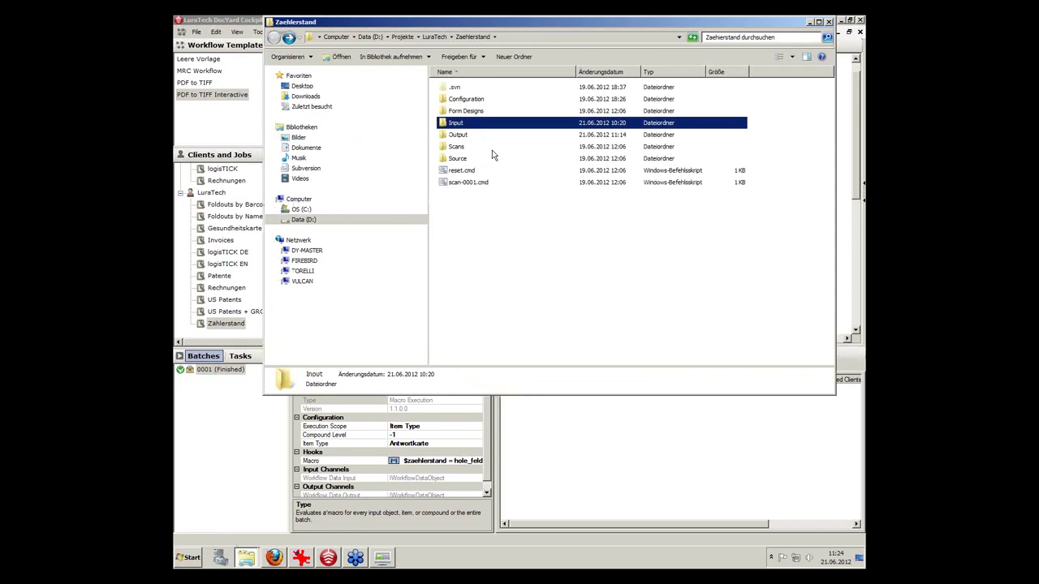
double_click(458, 135)
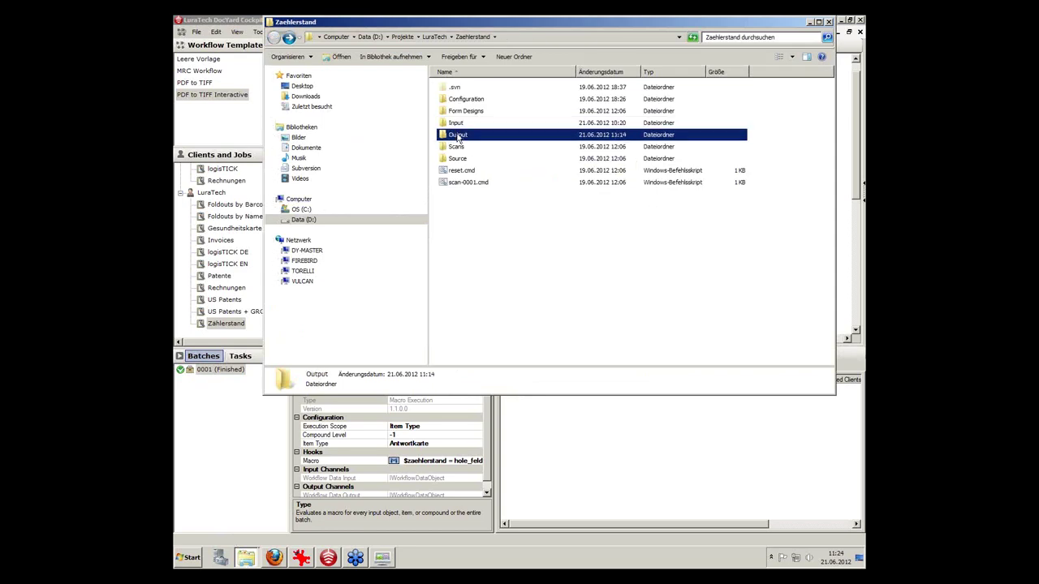
Open the Output\0001 folder and launch 0001.csv in Excel.
double_click(452, 89)
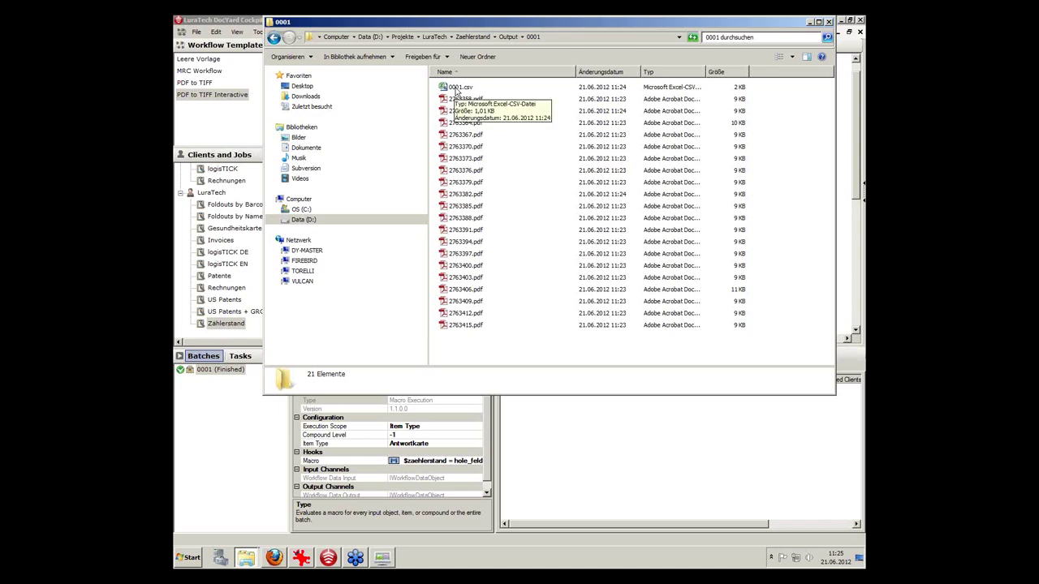
double_click(456, 89)
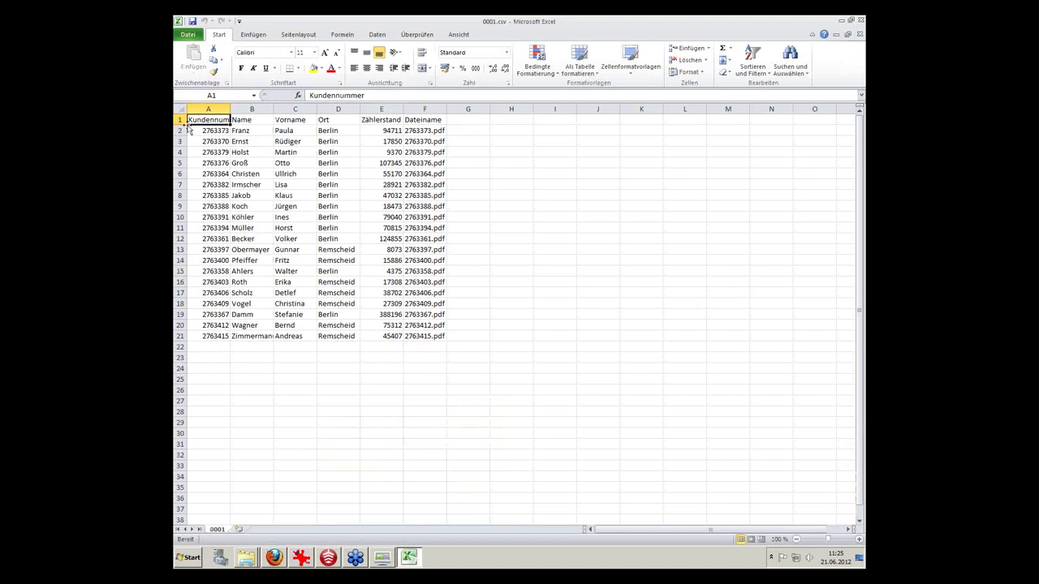
Check the Name, Vorname, Ort and Zählerstand headings and first data row, then close Excel.
left_click(248, 119)
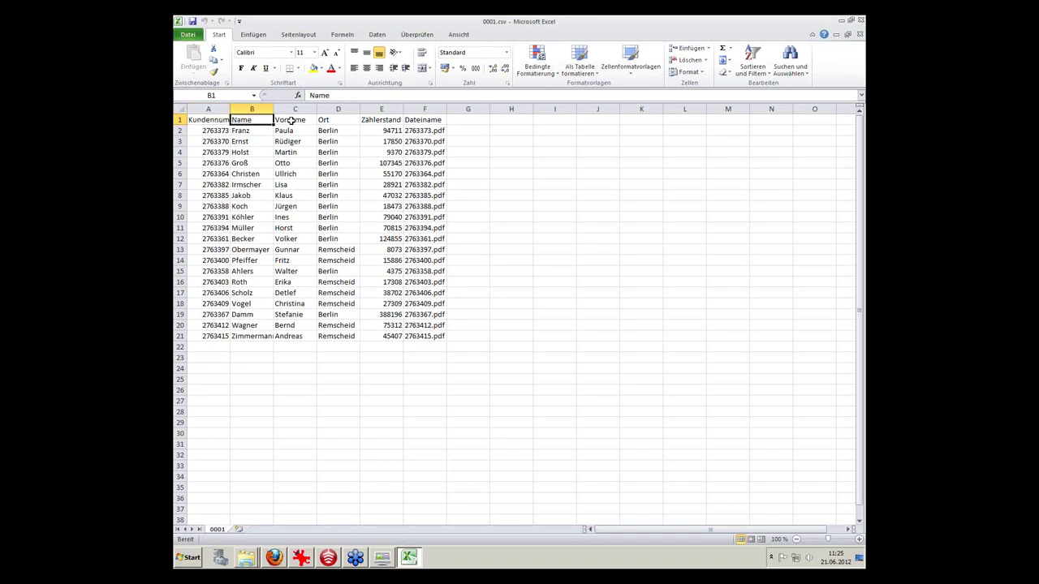
left_click(289, 120)
left_click(327, 120)
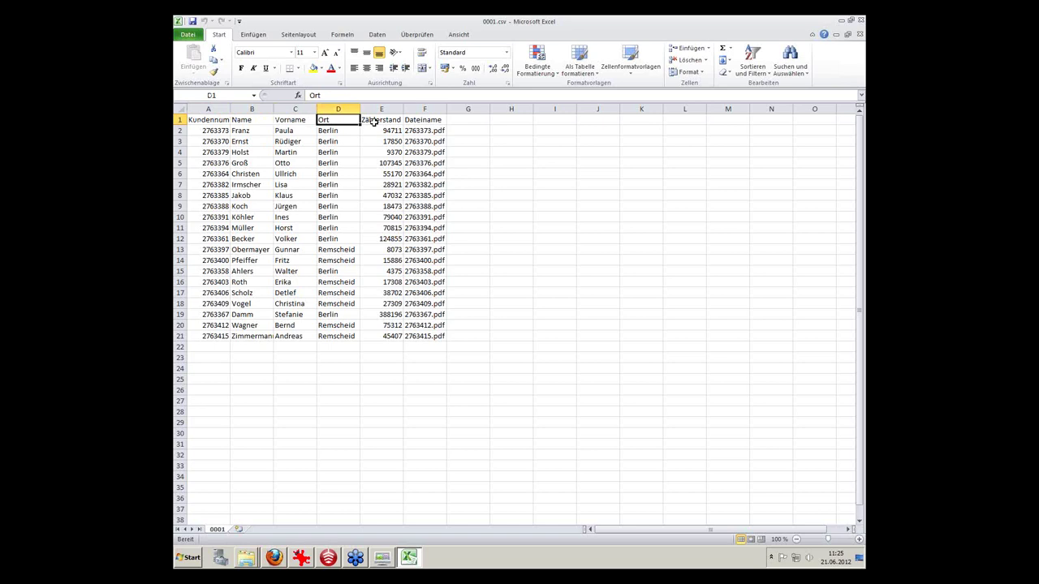
left_click(386, 120)
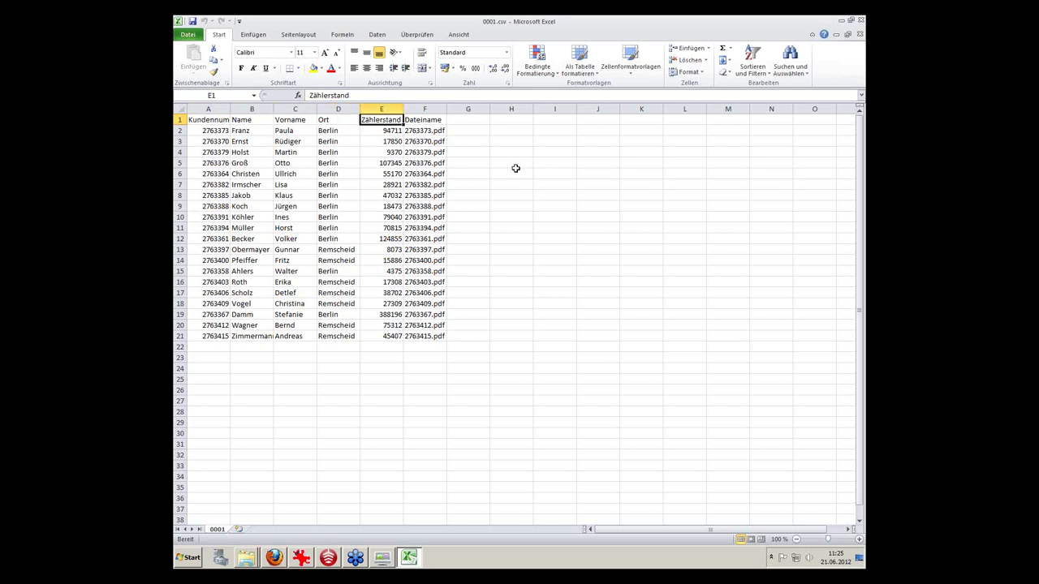
left_click(212, 131)
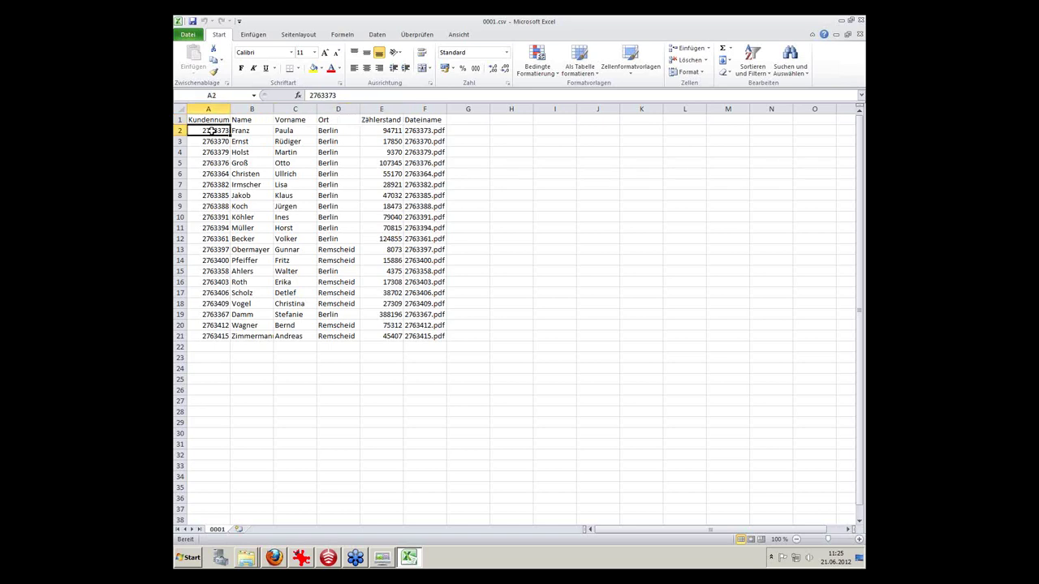
left_click(418, 131)
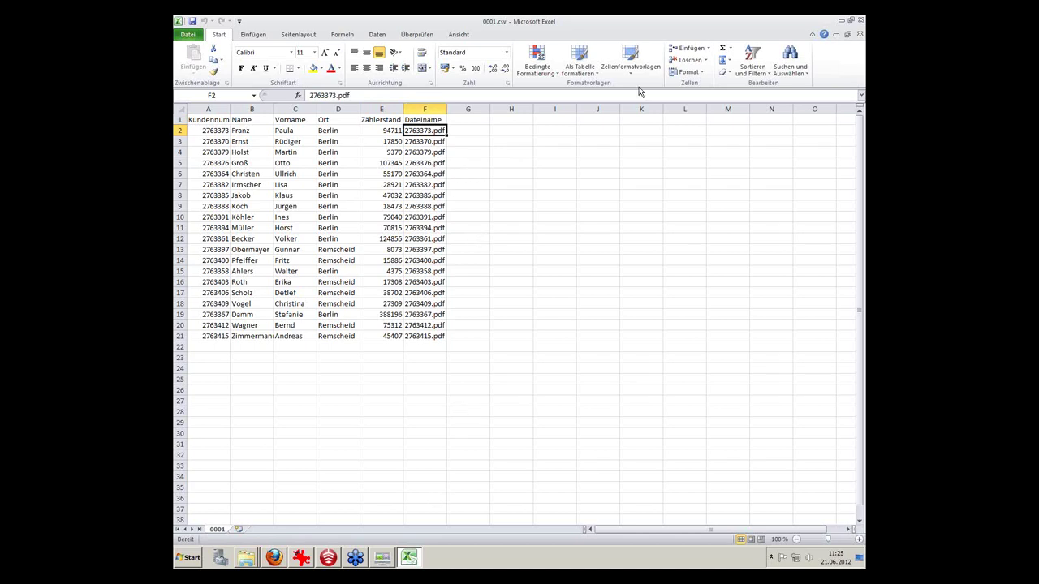
left_click(861, 22)
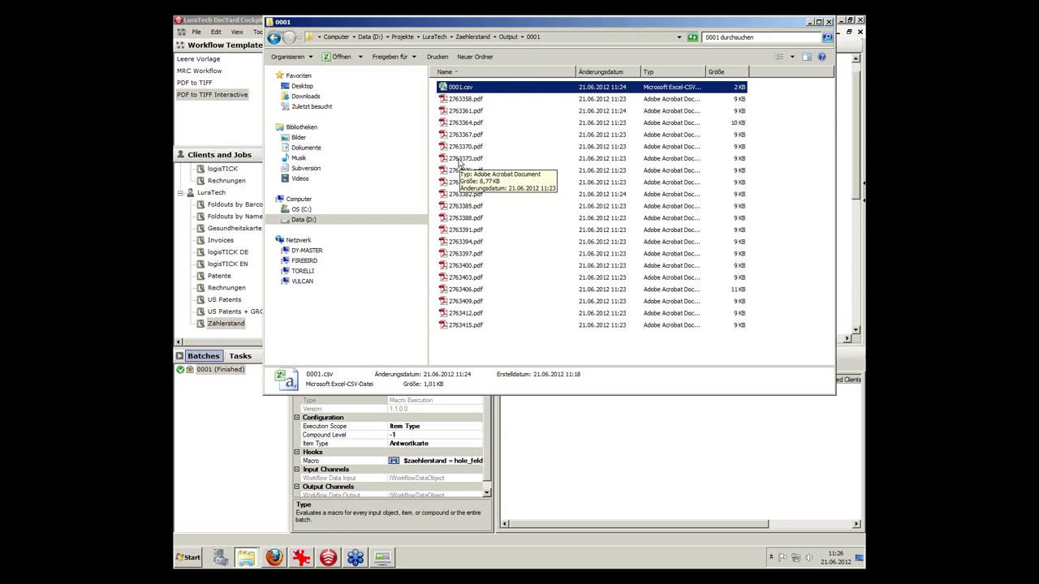
left_click(464, 161)
double_click(464, 161)
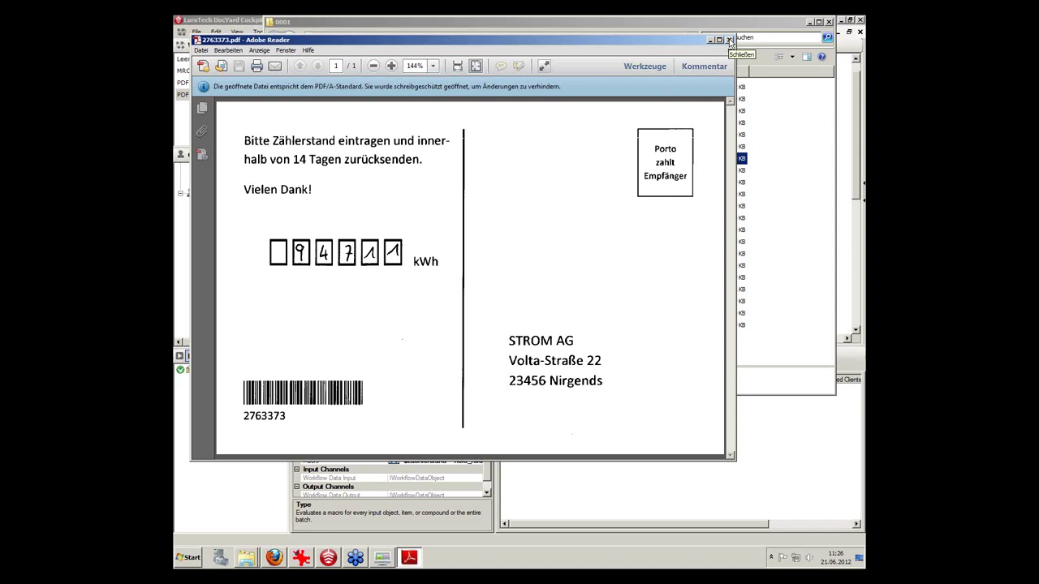
left_click(728, 40)
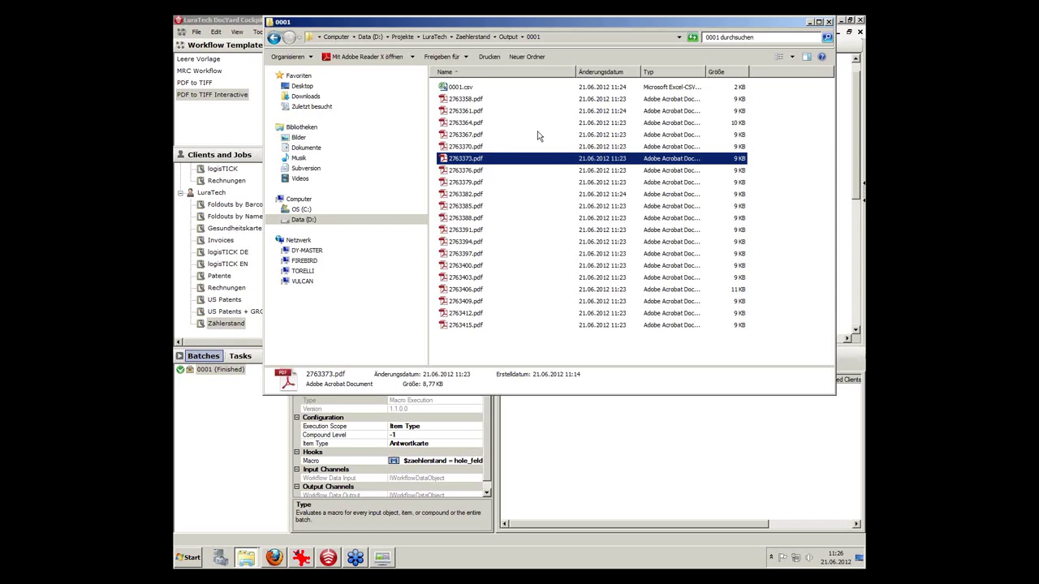
Minimise the output folder window to return to the Cockpit's Zählerstand workflow.
left_click(810, 22)
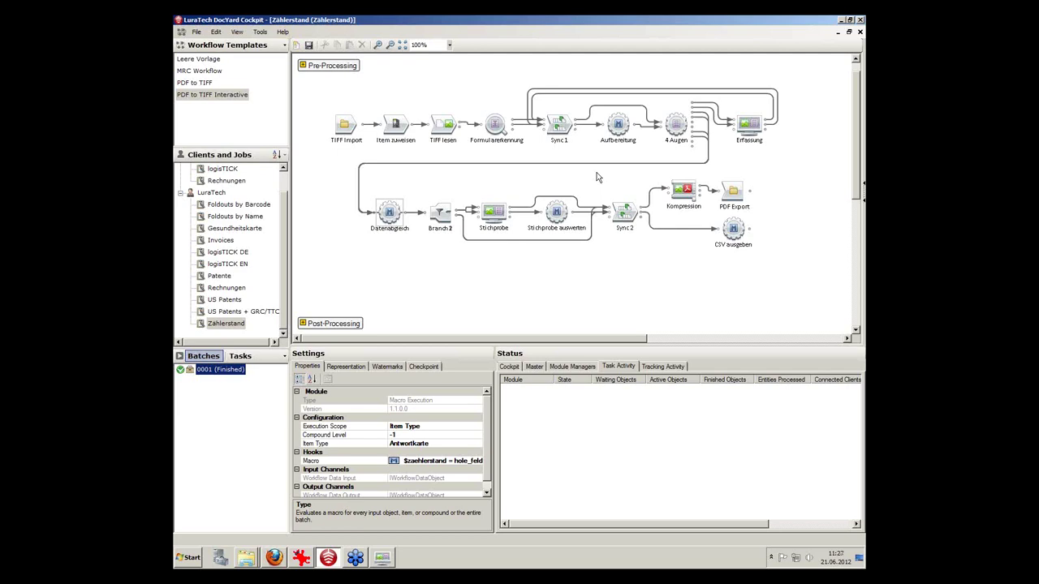
left_click(858, 35)
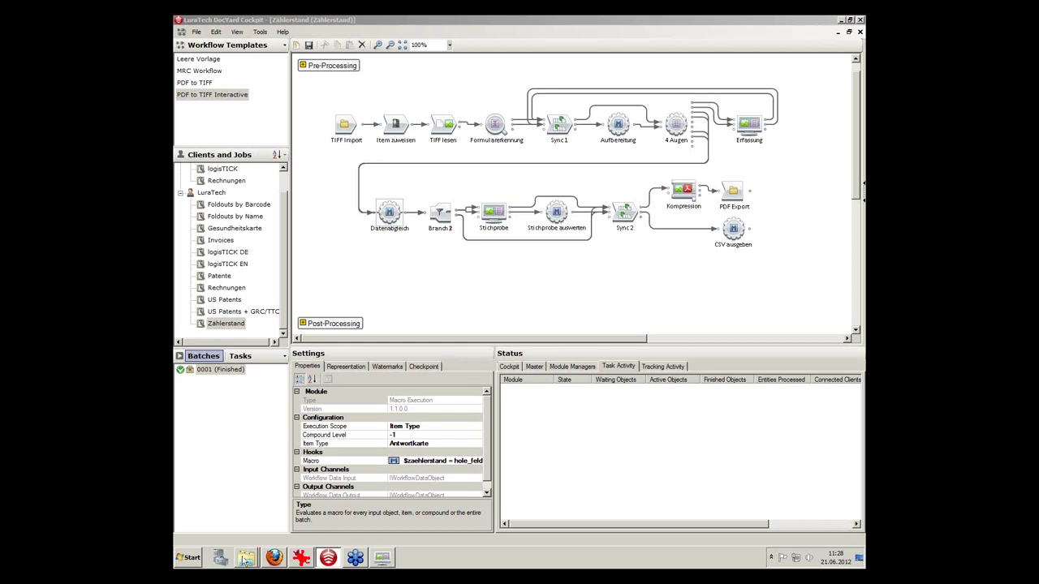
mouse_move(249, 566)
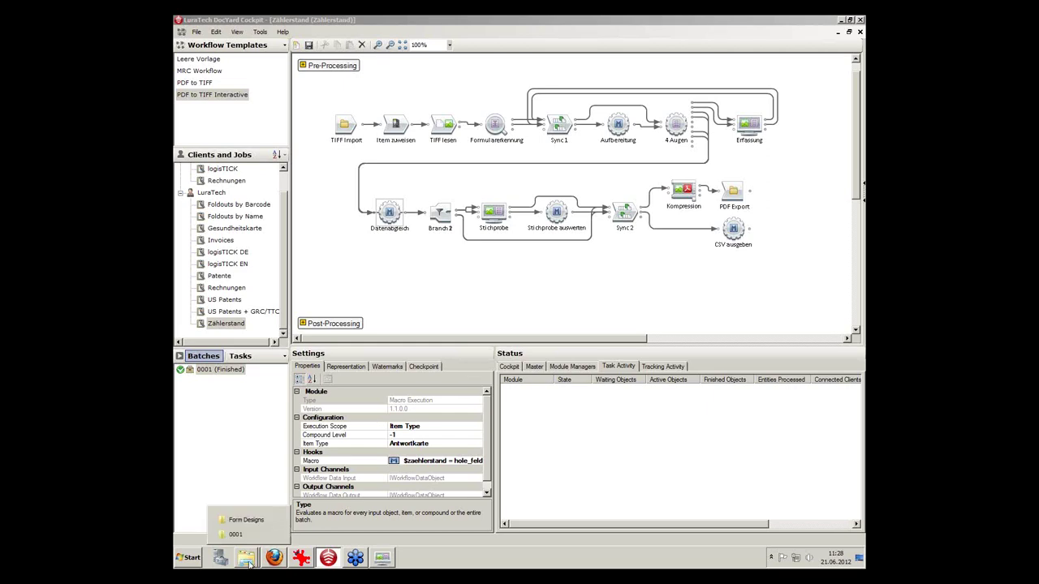
Navigate to D:\DocYard Day\logisTICK\Form Designs and try opening Rollkarte.fdproj, dismissing the no-program prompt.
left_click(246, 521)
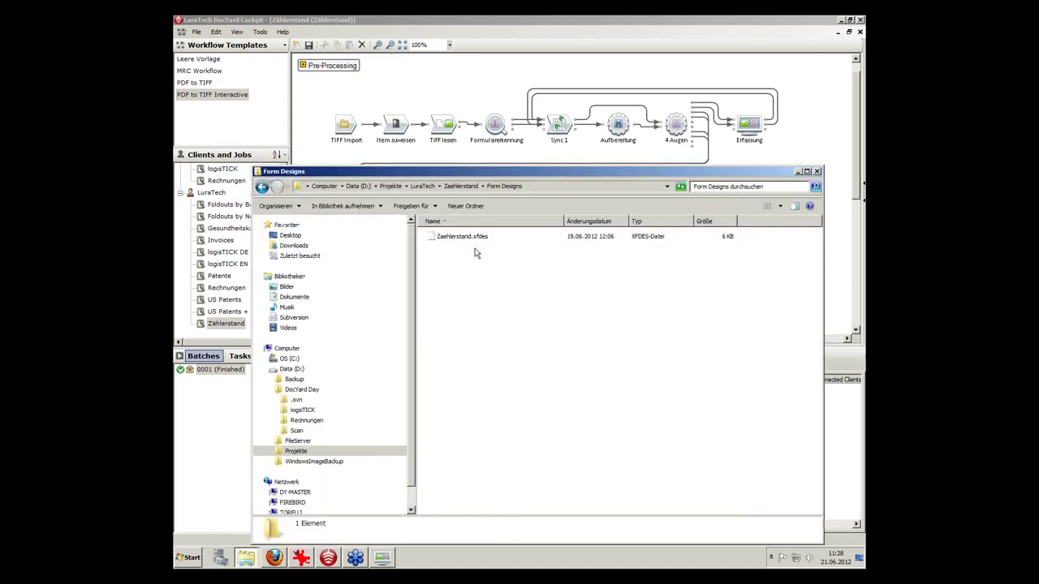
left_click(458, 237)
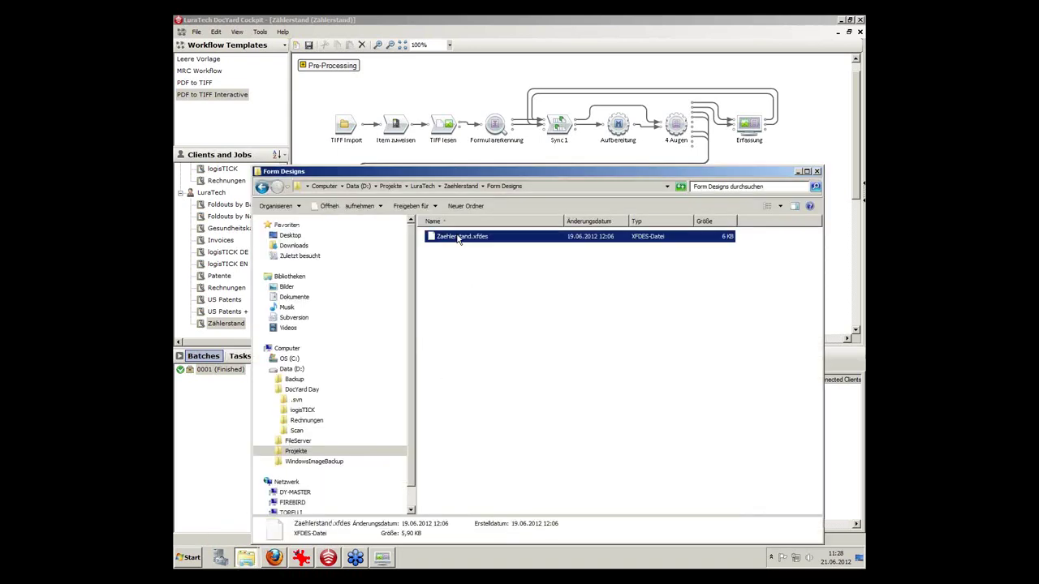
right_click(459, 237)
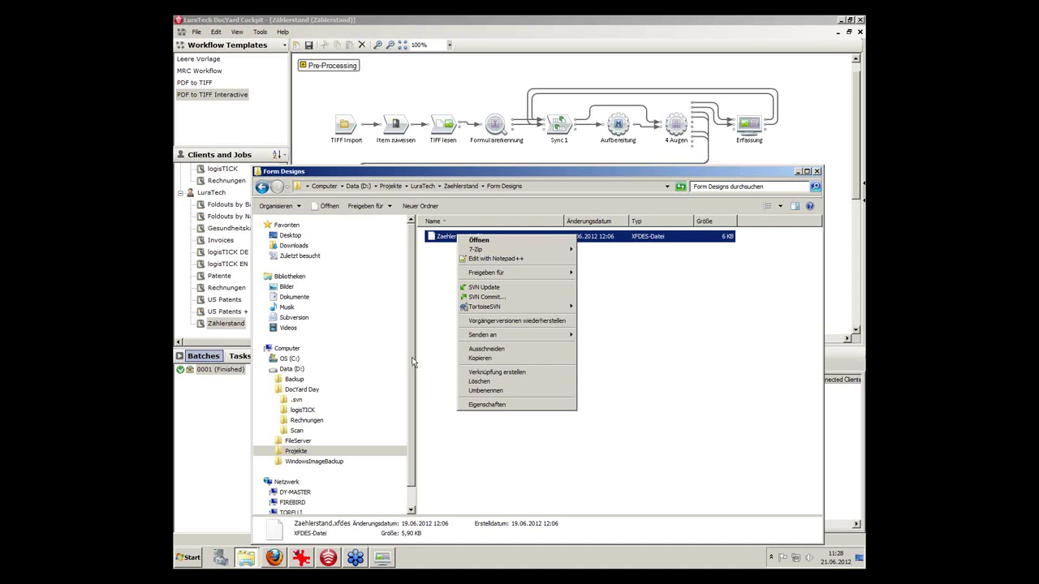
left_click(294, 378)
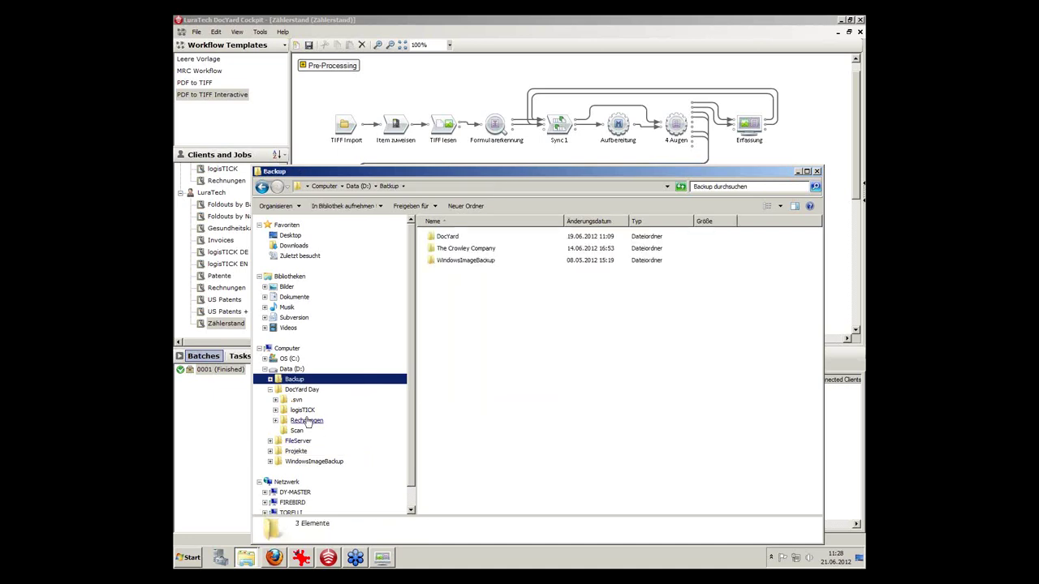
left_click(302, 409)
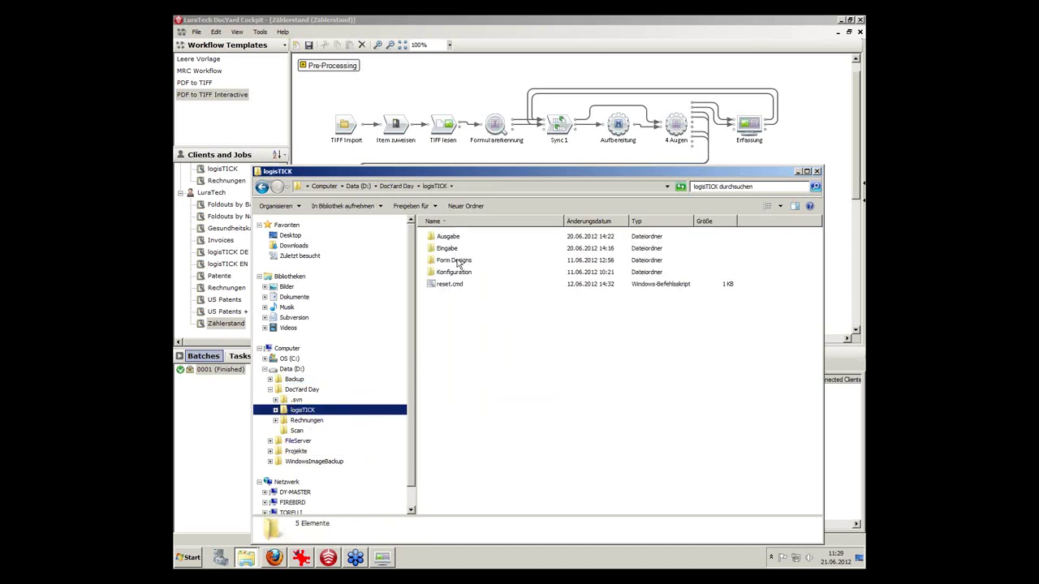
double_click(457, 260)
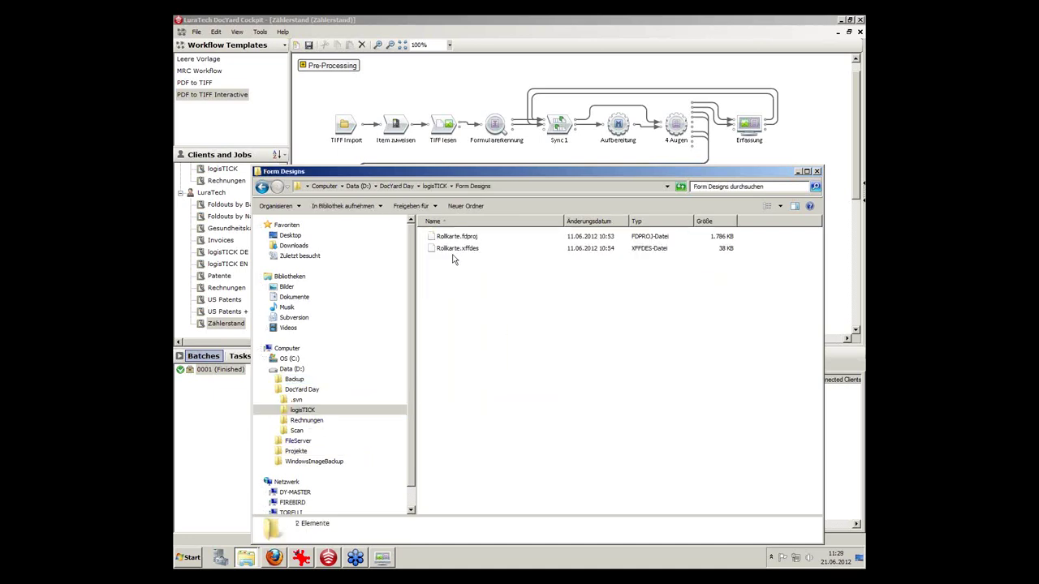
double_click(449, 237)
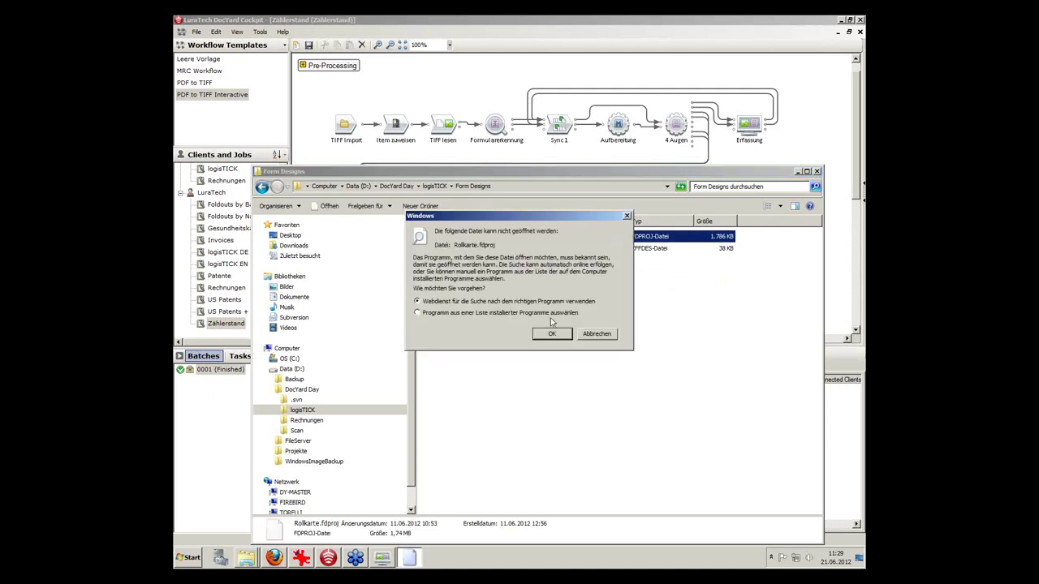
left_click(597, 335)
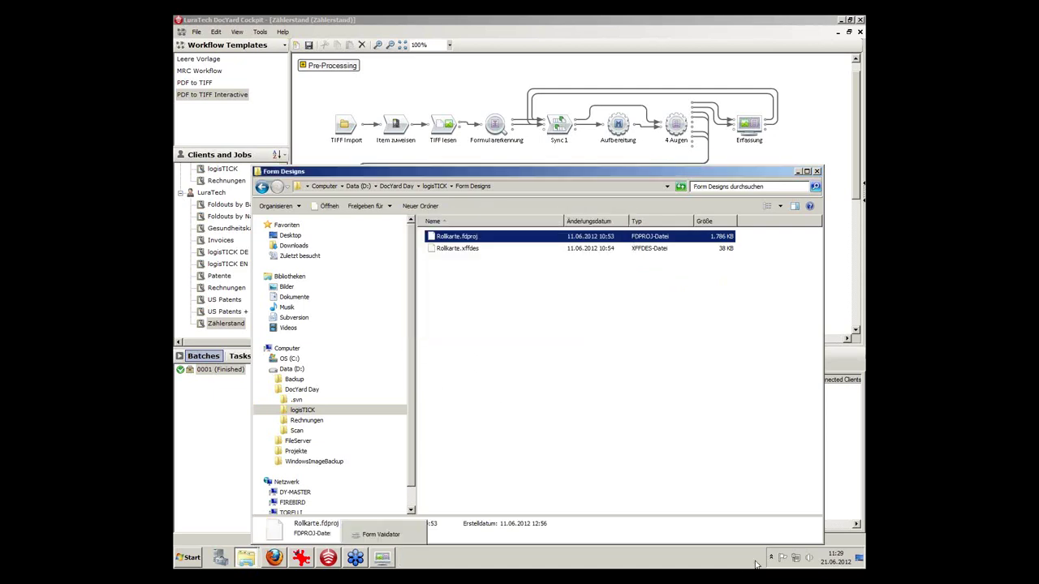
Launch Form Designer from the LuraTech > DocYard program group and maximize its window, showing the Rollkarte form.
left_click(858, 558)
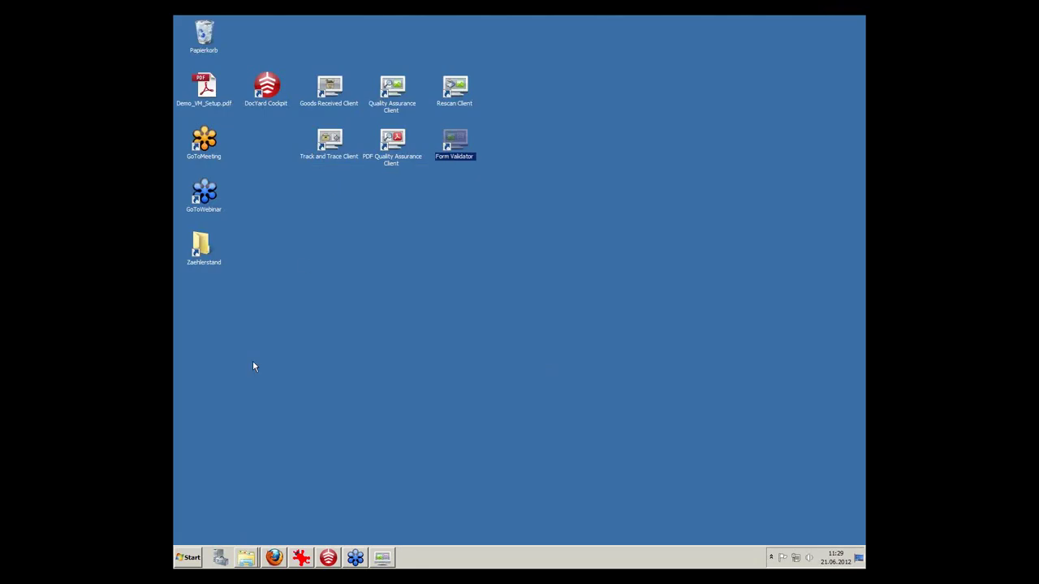
left_click(188, 559)
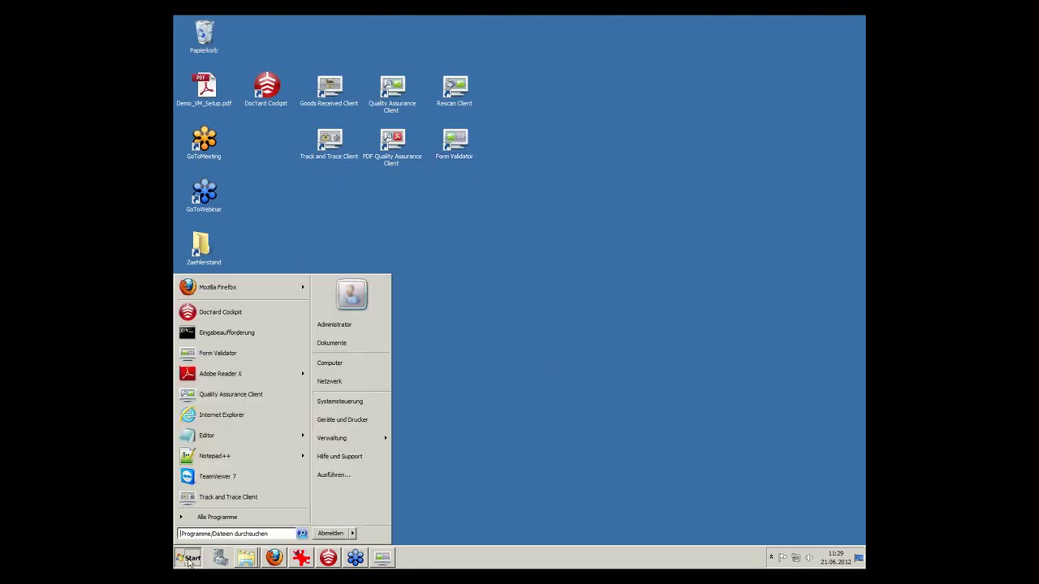
left_click(213, 519)
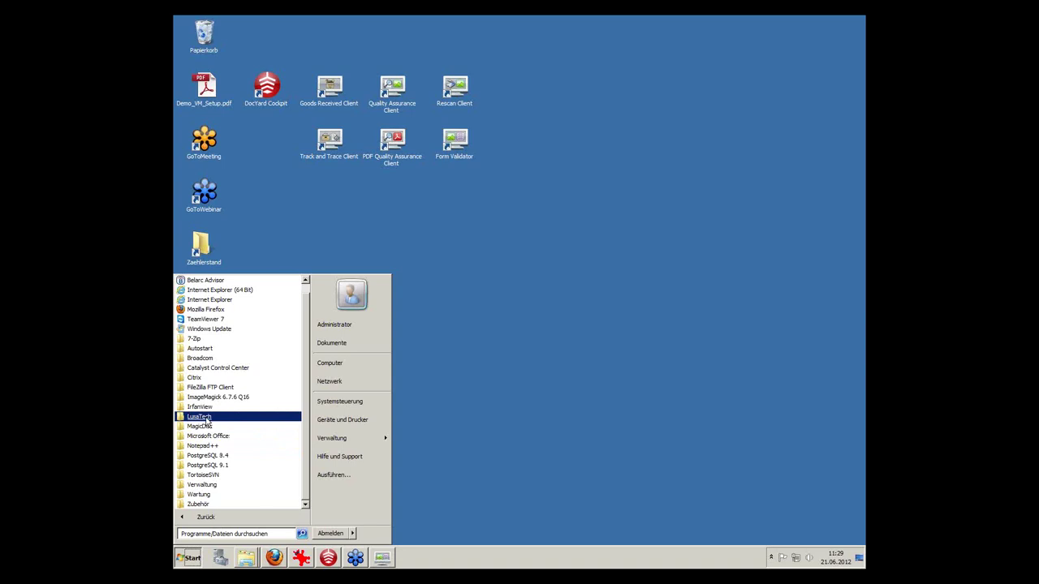
left_click(207, 417)
left_click(207, 427)
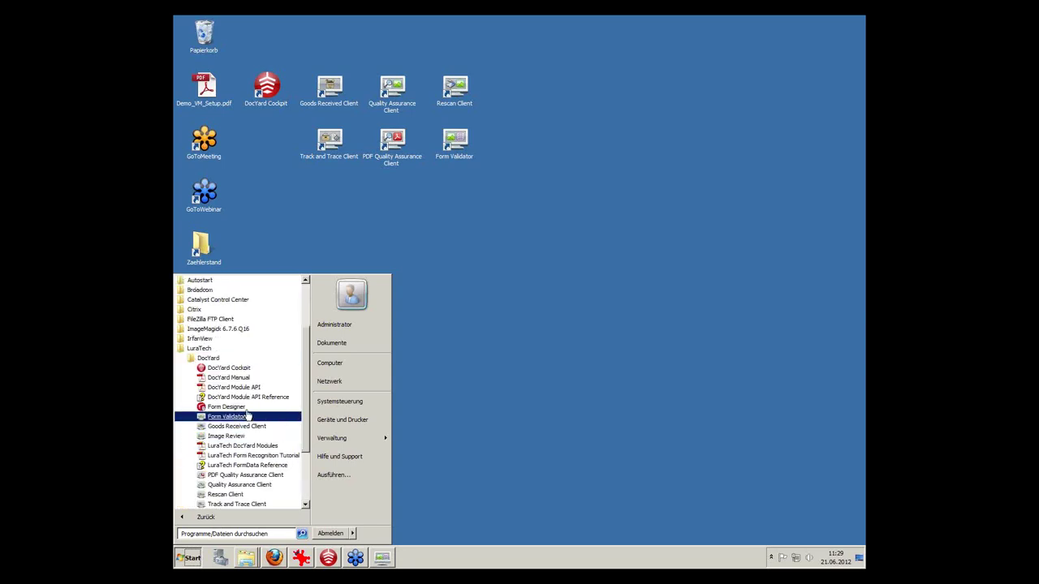
left_click(238, 406)
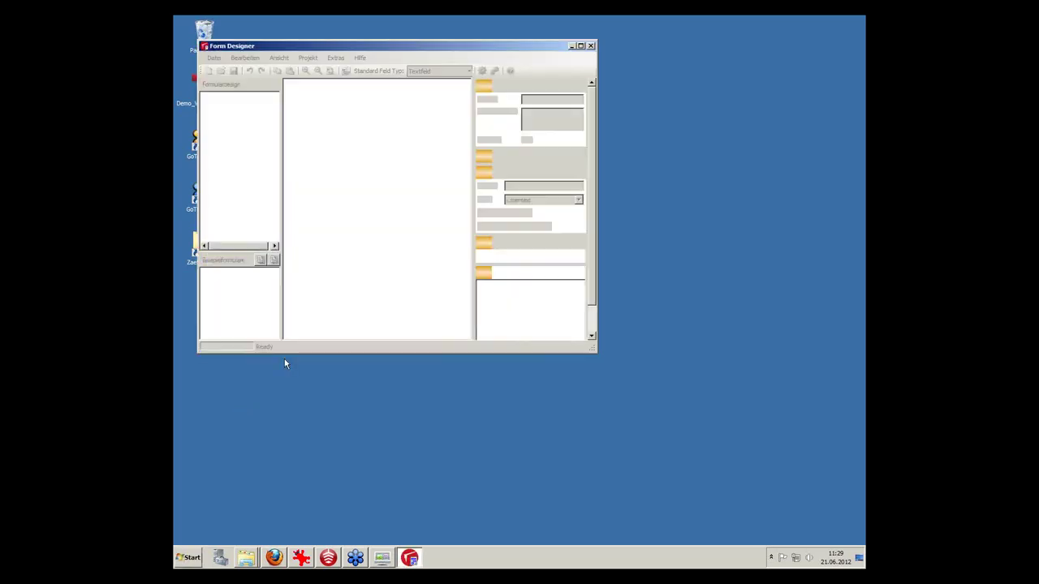
left_click(581, 46)
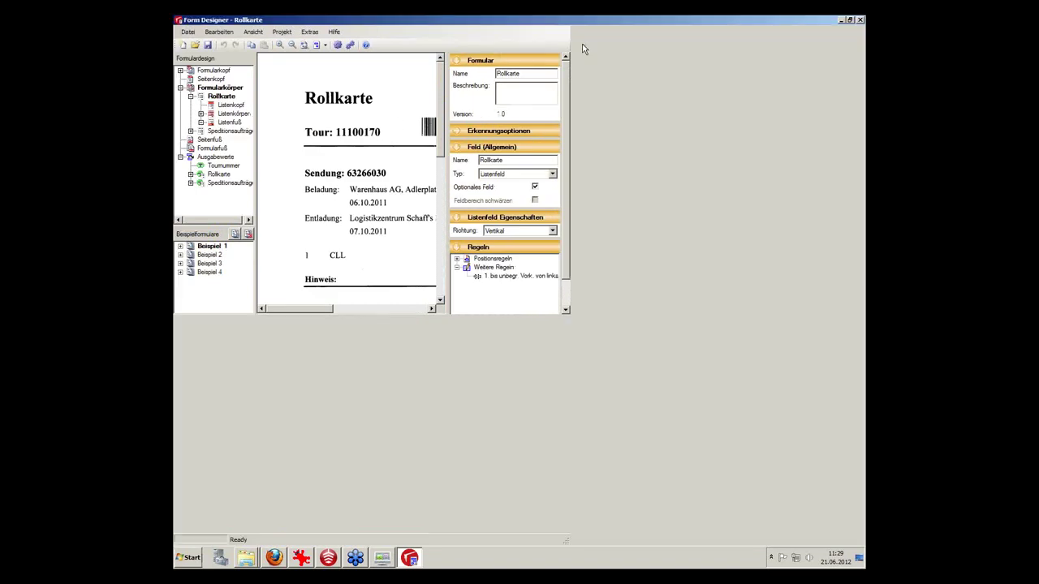
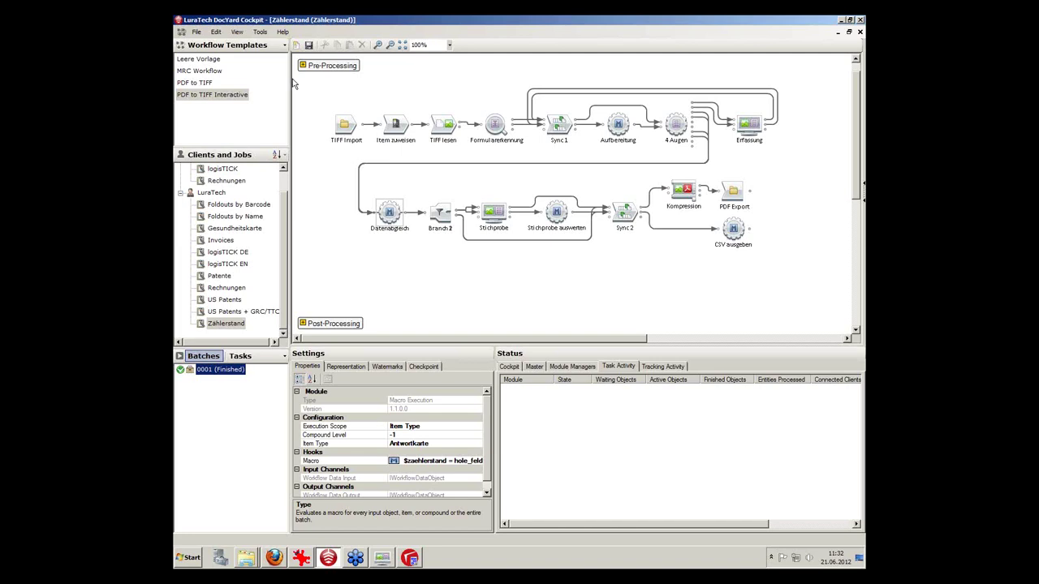
From Tools > Generate Report, select the Zählerstand job under the LuraTech client on the Job Report tab.
left_click(259, 33)
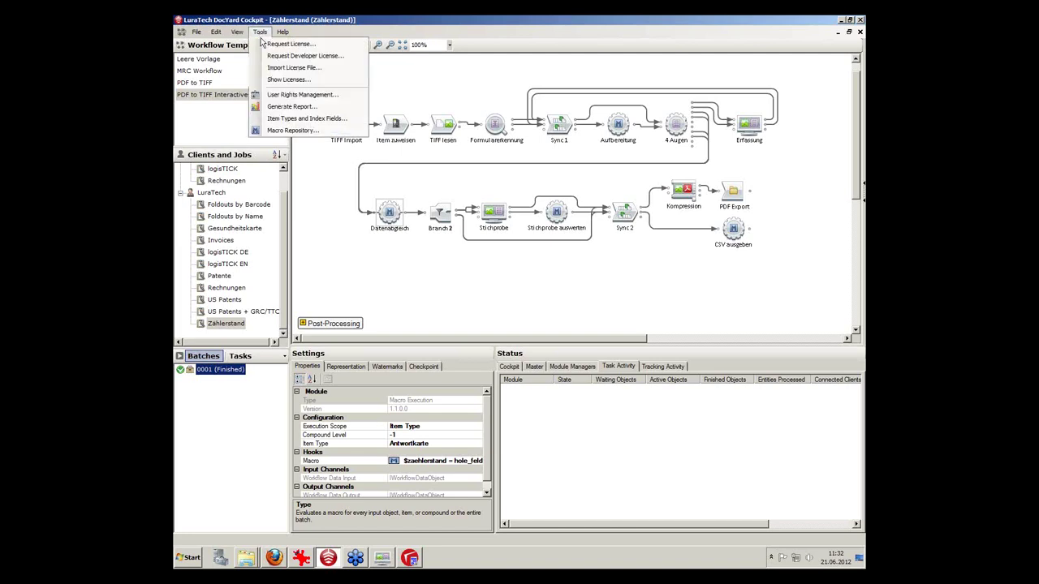
left_click(280, 106)
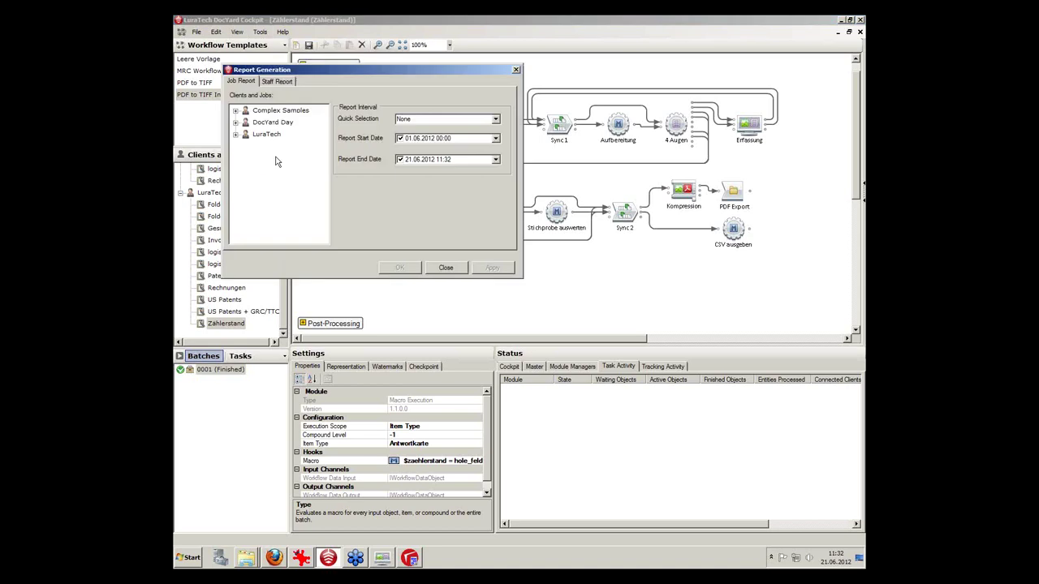
left_click(235, 133)
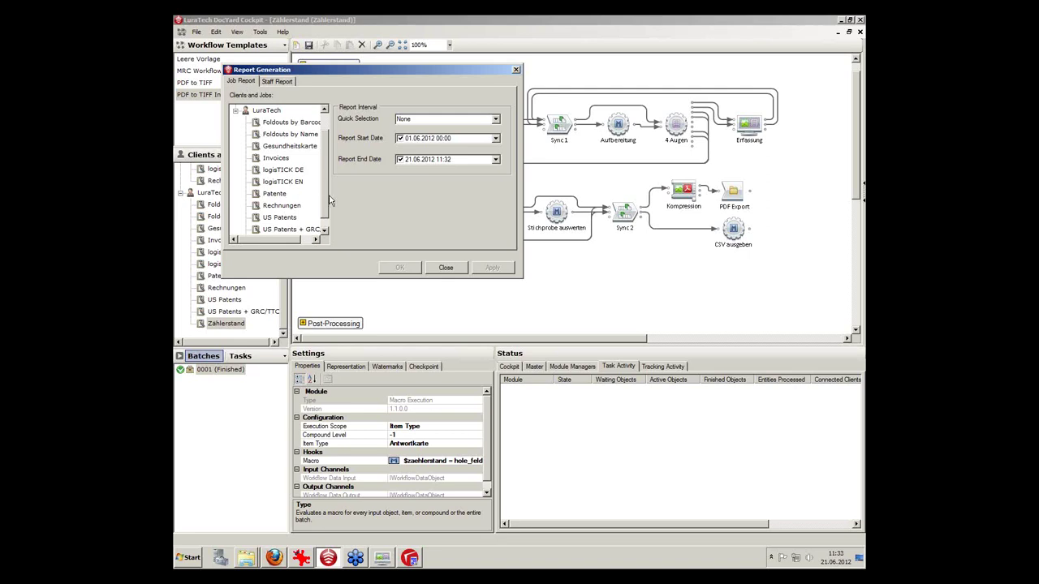
scroll(325, 197, "down", 1)
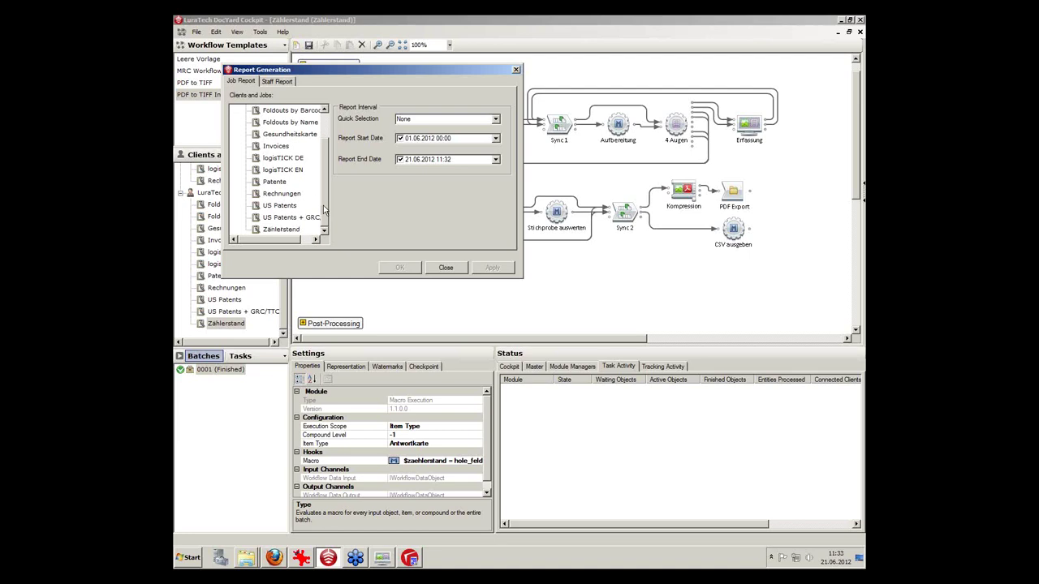
left_click(283, 159)
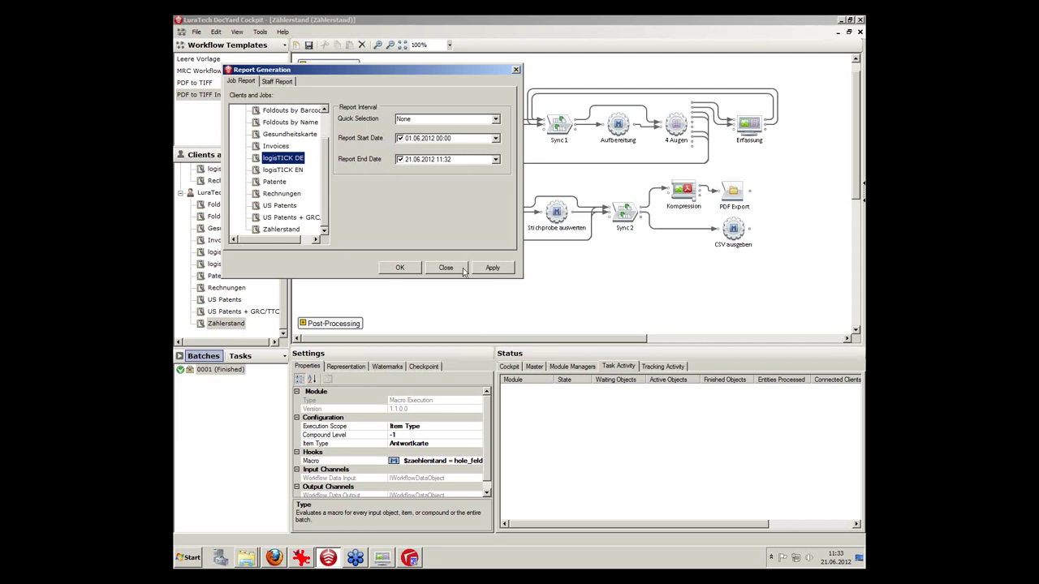
left_click(284, 230)
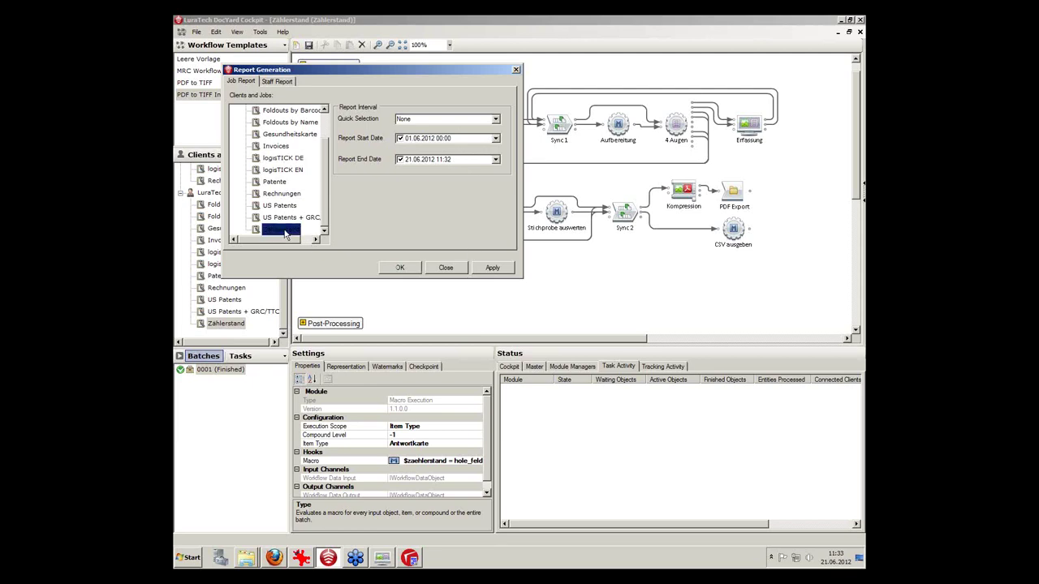
Generate the Zählerstand job report (1 batch, 20 pages) and export it as 'DocYard Job Report - Zählerstand.csv'.
left_click(492, 269)
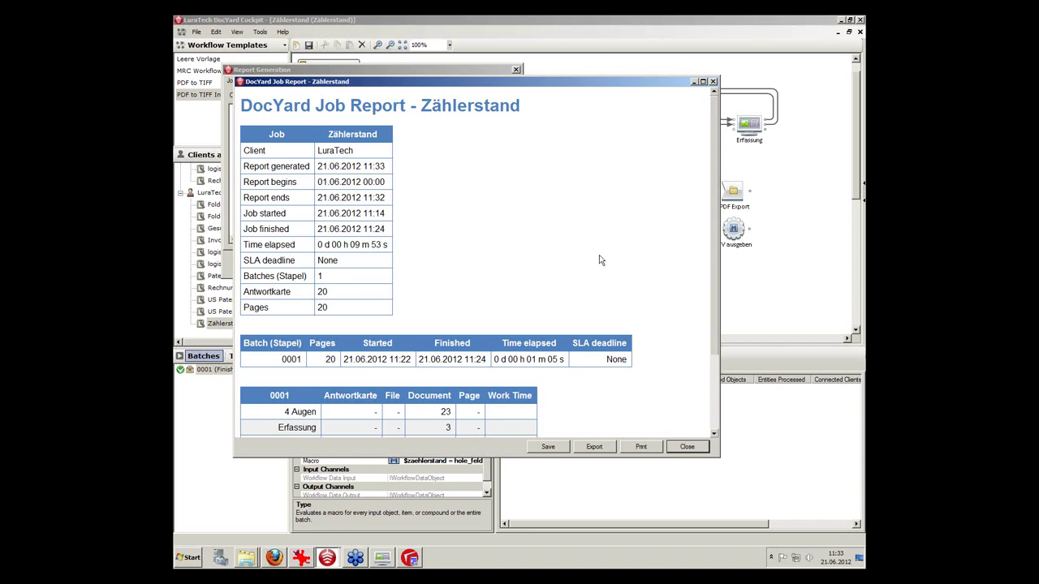
scroll(628, 308, "down", 3)
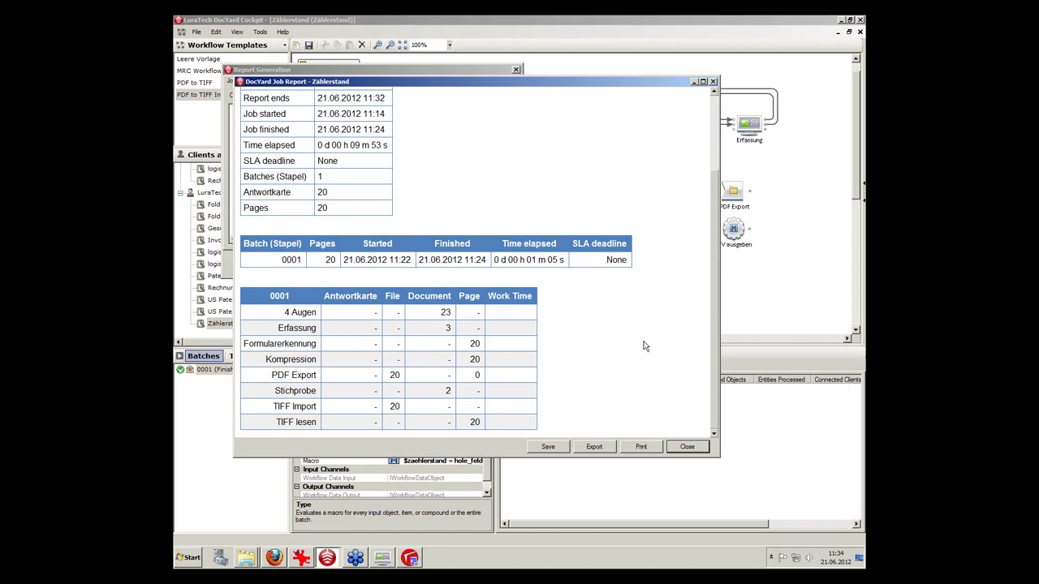
left_click(595, 450)
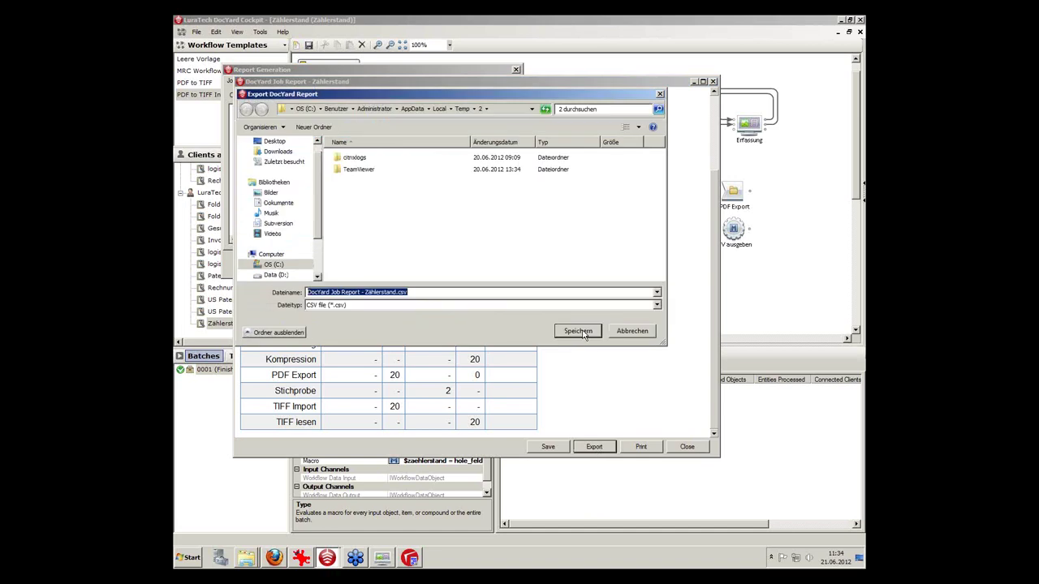
left_click(627, 333)
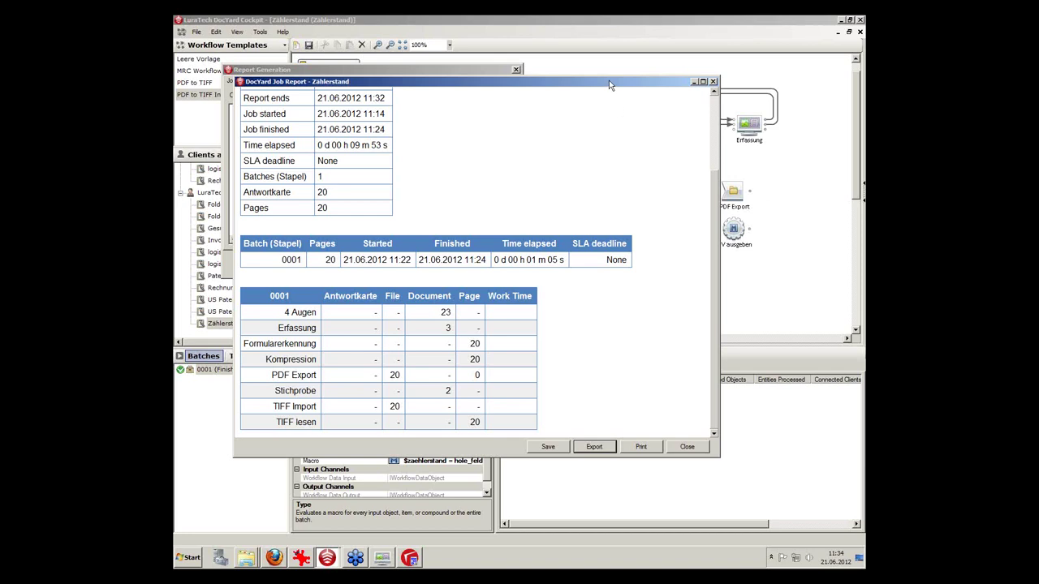
left_click_drag(610, 84, 577, 104)
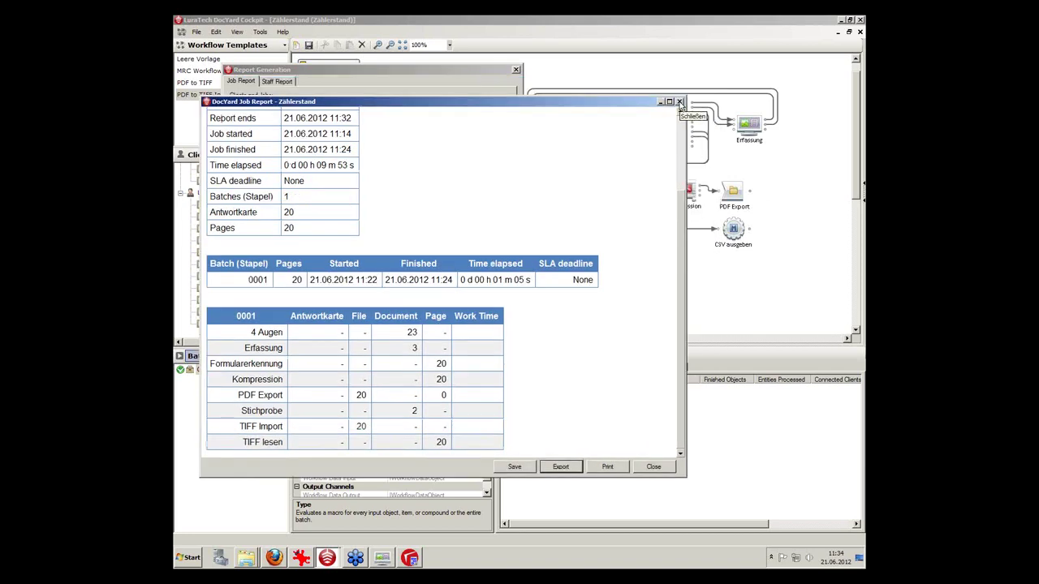
Close the job report and generate a Staff Report for Administrator, reviewing its 3 batches.
left_click(679, 103)
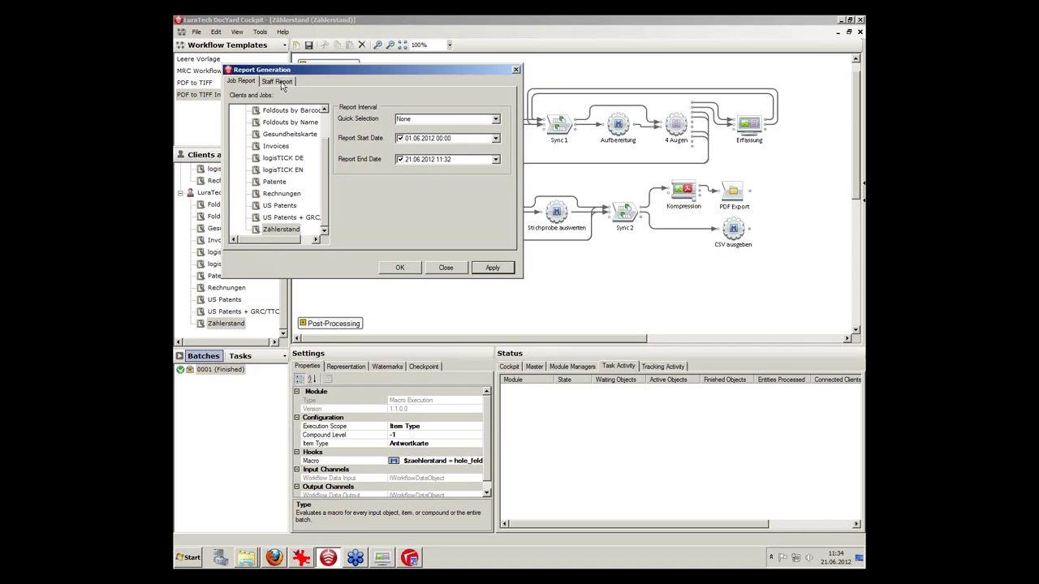
left_click(280, 85)
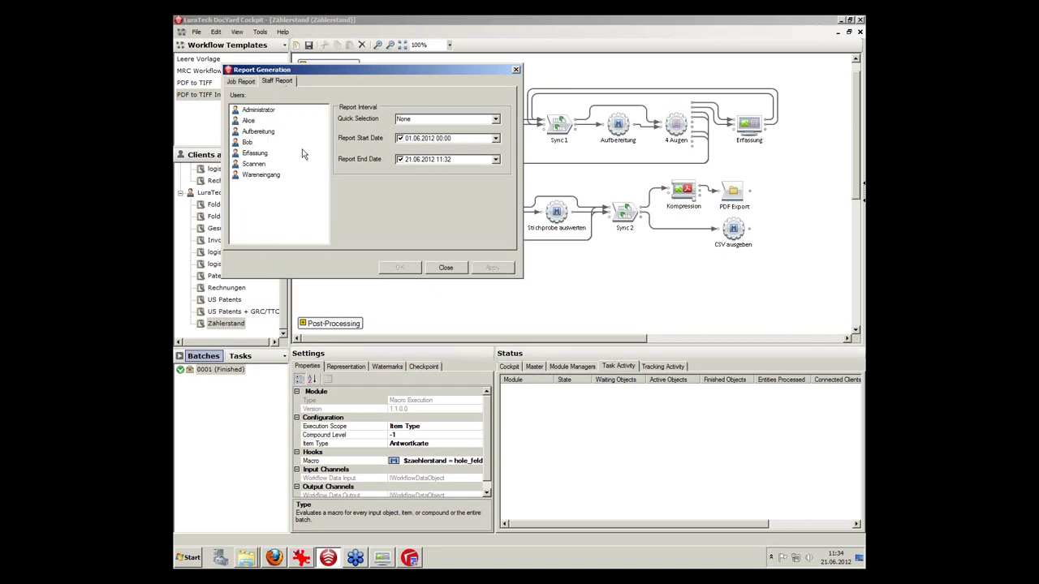
left_click(259, 111)
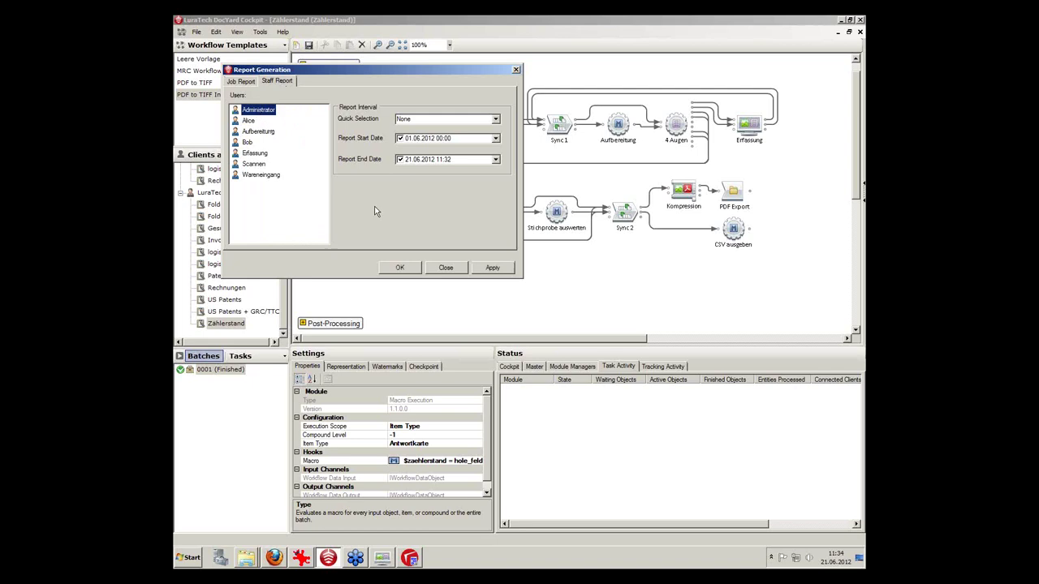
left_click(493, 269)
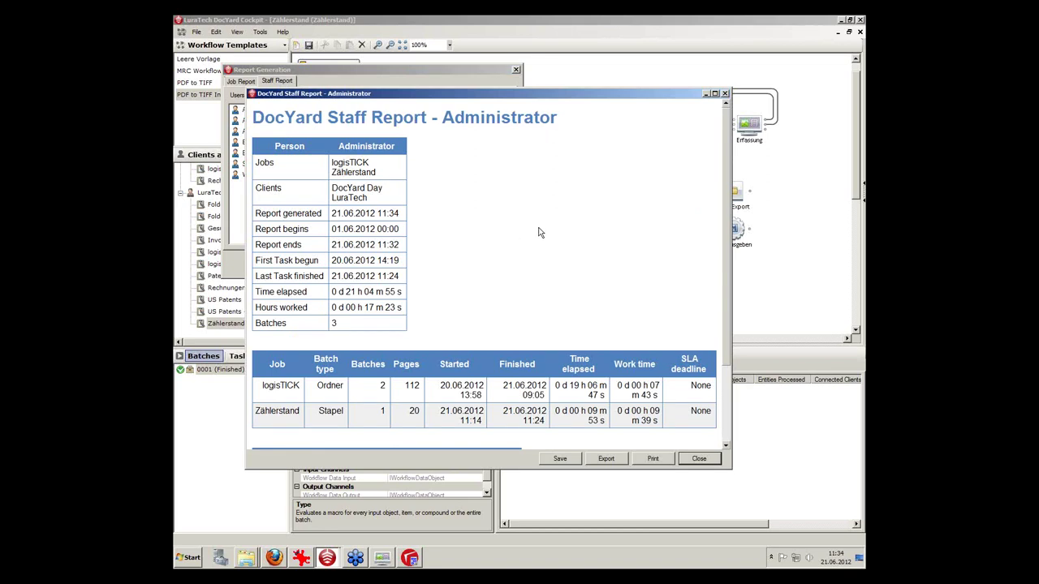
scroll(538, 233, "down", 3)
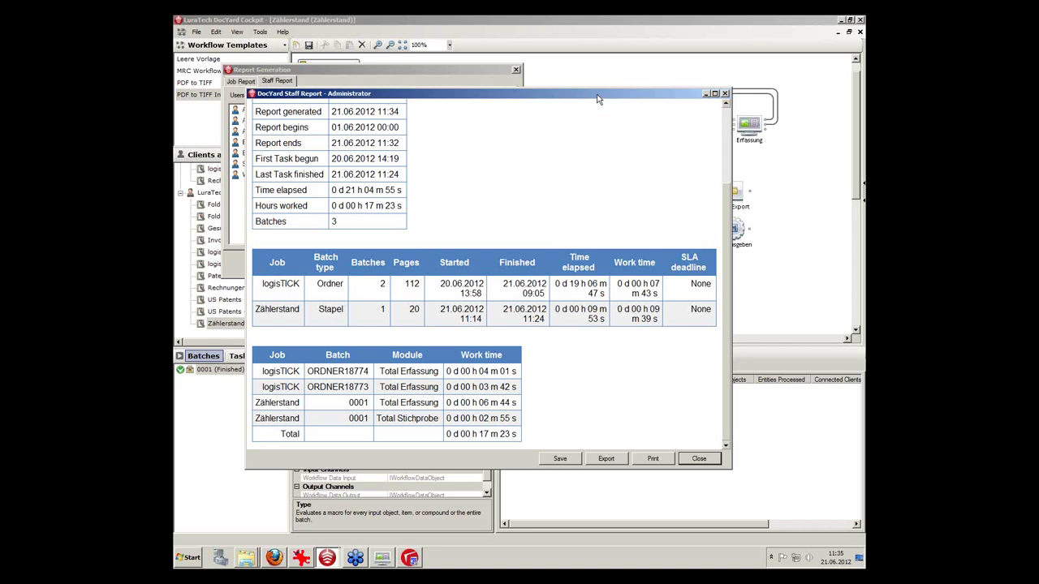
Close the Administrator staff report and the report generation settings to return to the Zählerstand workflow.
left_click_drag(597, 98, 516, 108)
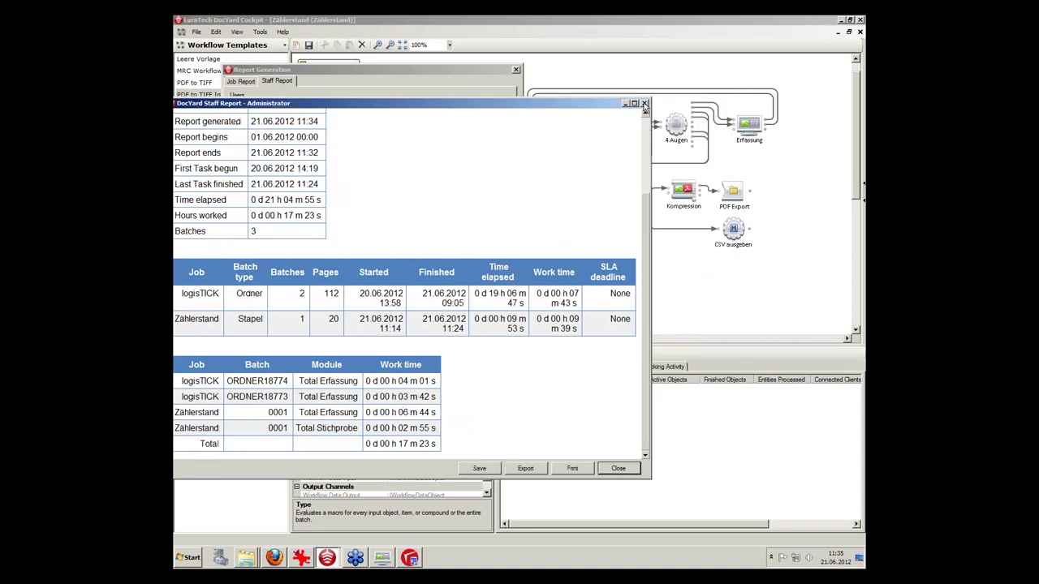
left_click(643, 104)
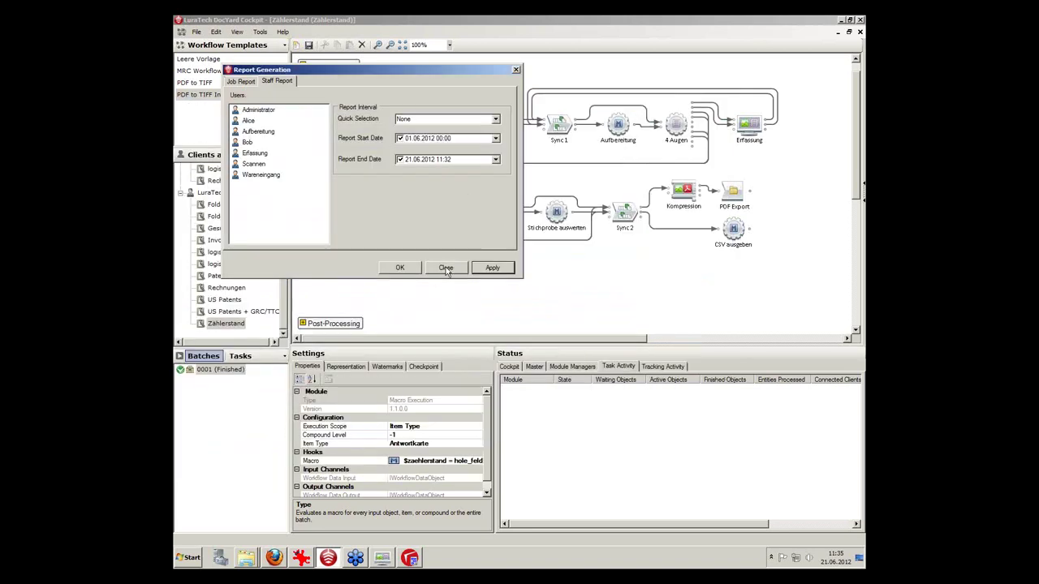
left_click(447, 270)
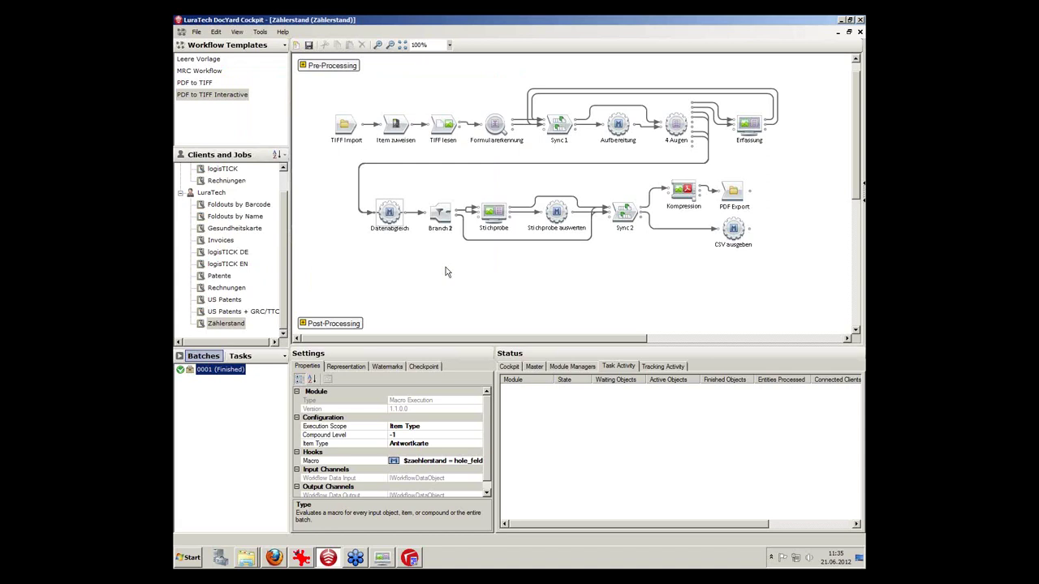